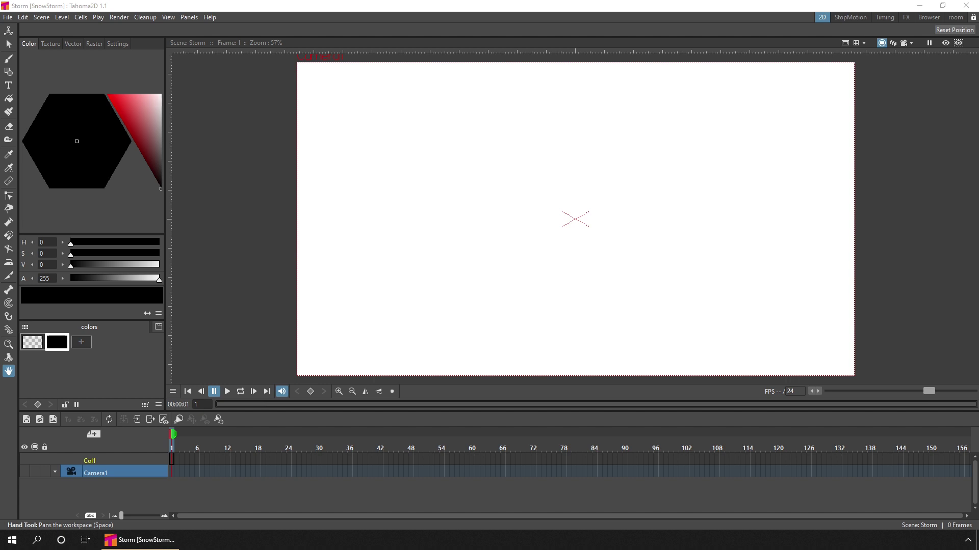
Switch to the FX room and open a floating Schematic panel from the Panels menu
left_click(906, 18)
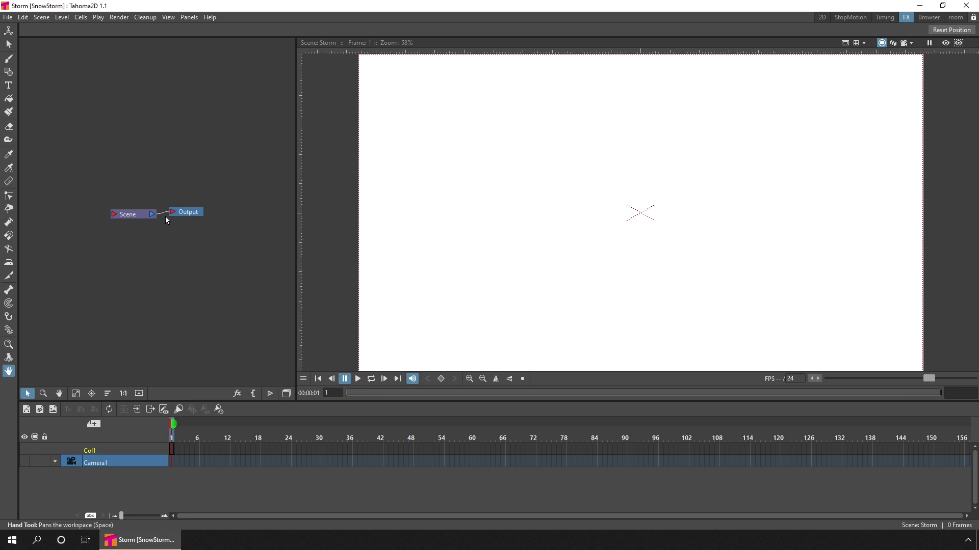
left_click(193, 20)
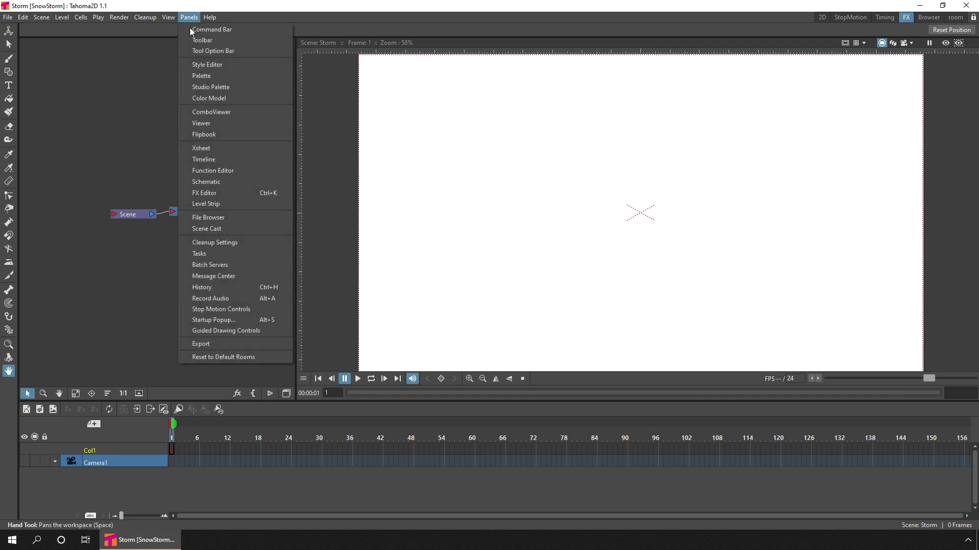
left_click(223, 182)
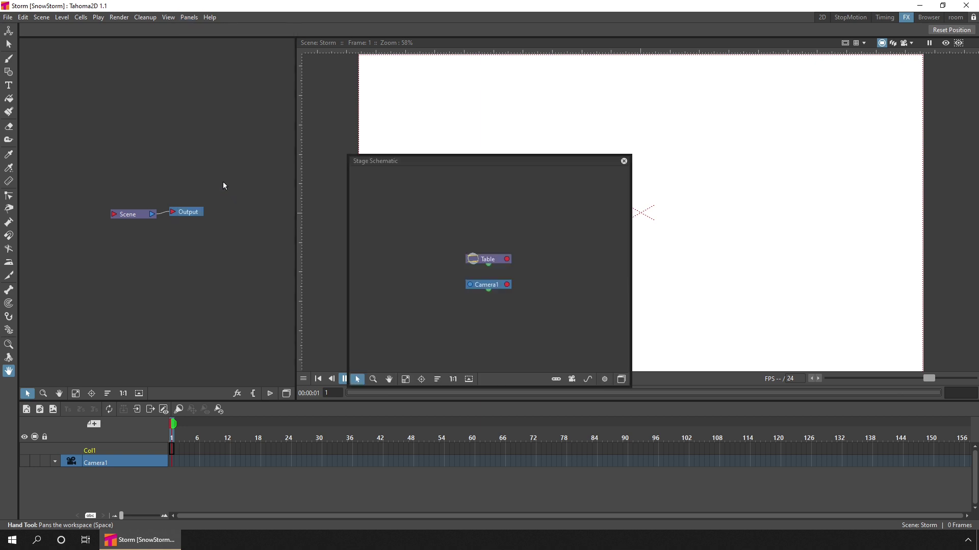
left_click_drag(518, 159, 501, 86)
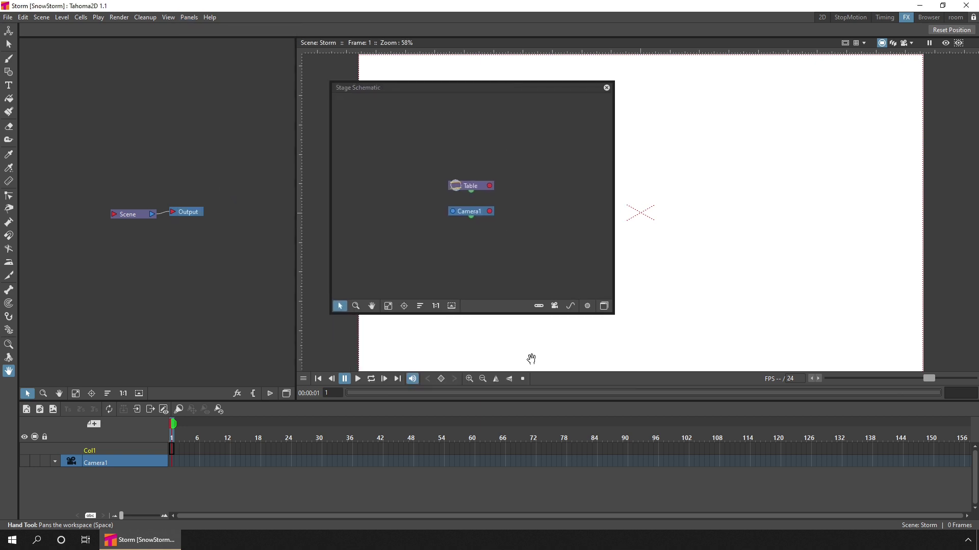
Toggle between FX and Stage schematic views, close the floating window, and end on FX nodes
left_click(604, 307)
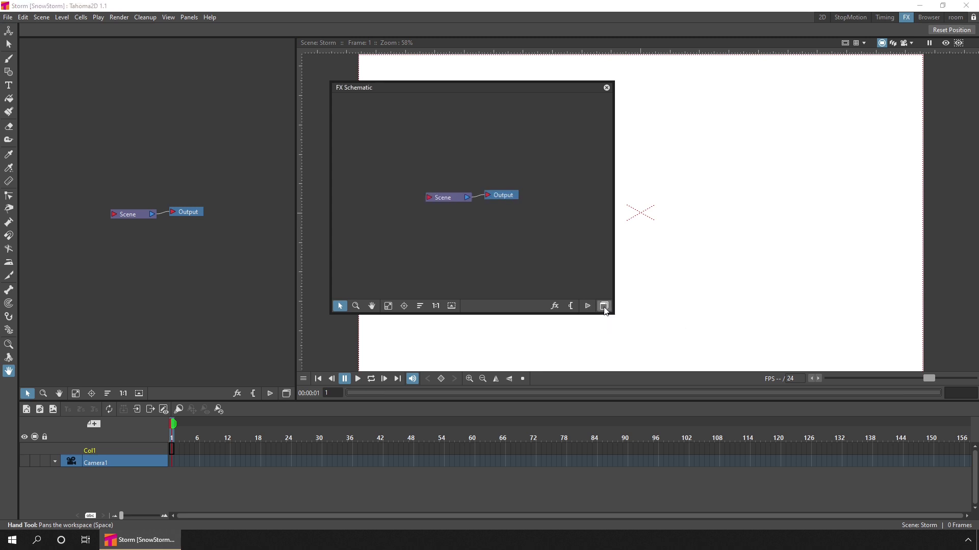
left_click(604, 306)
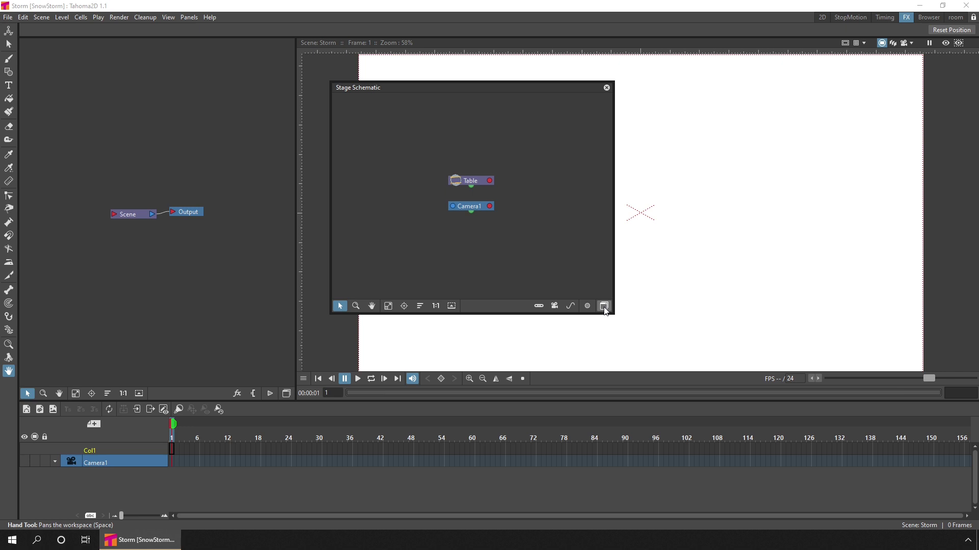
left_click(604, 306)
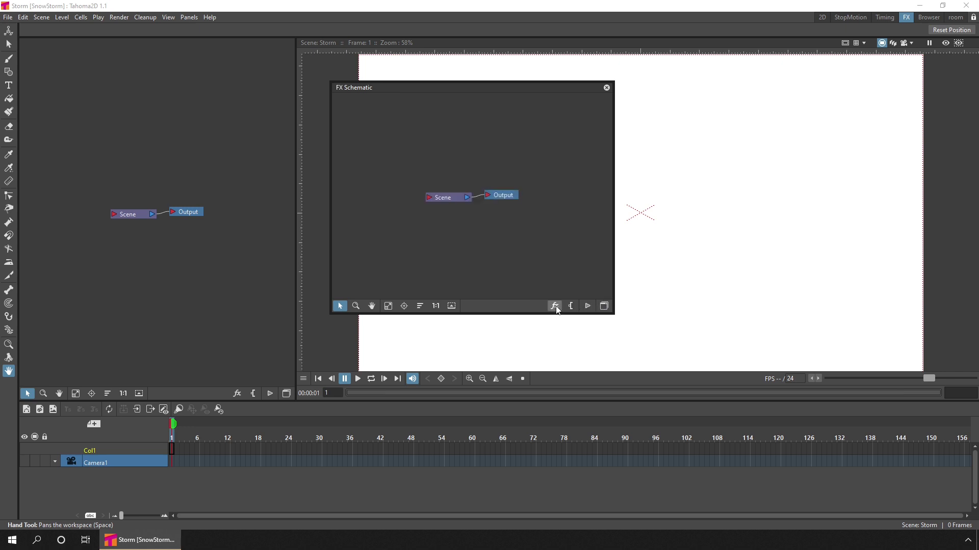
left_click(606, 87)
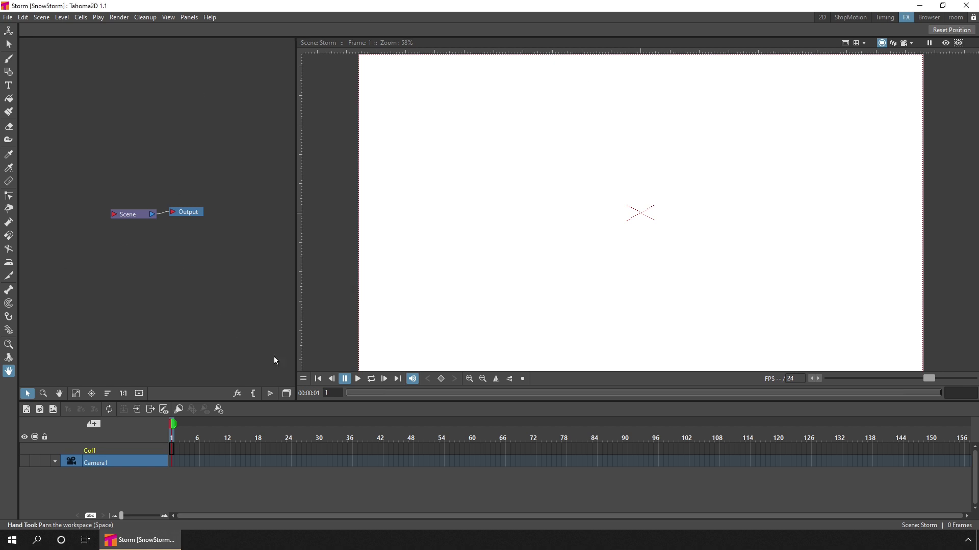
left_click(286, 395)
left_click(287, 395)
Add a Falling snow effect from the schematic's Add FX > Render > Particles menu
right_click(162, 305)
mouse_move(180, 311)
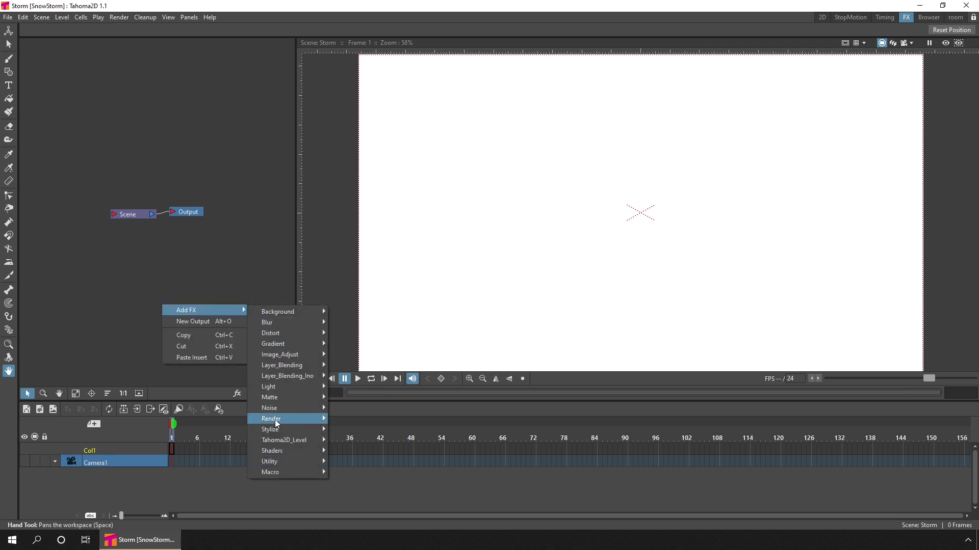
mouse_move(276, 423)
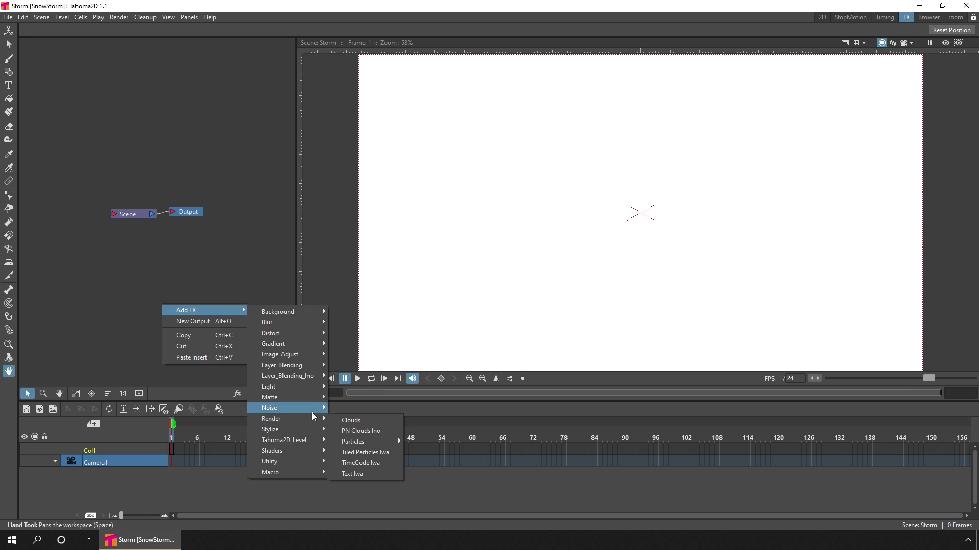
mouse_move(361, 446)
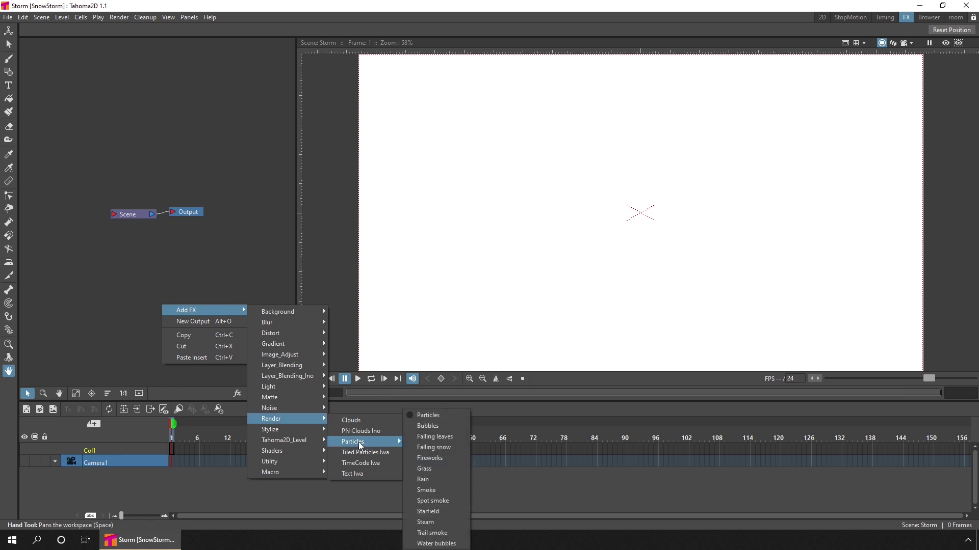
left_click(439, 448)
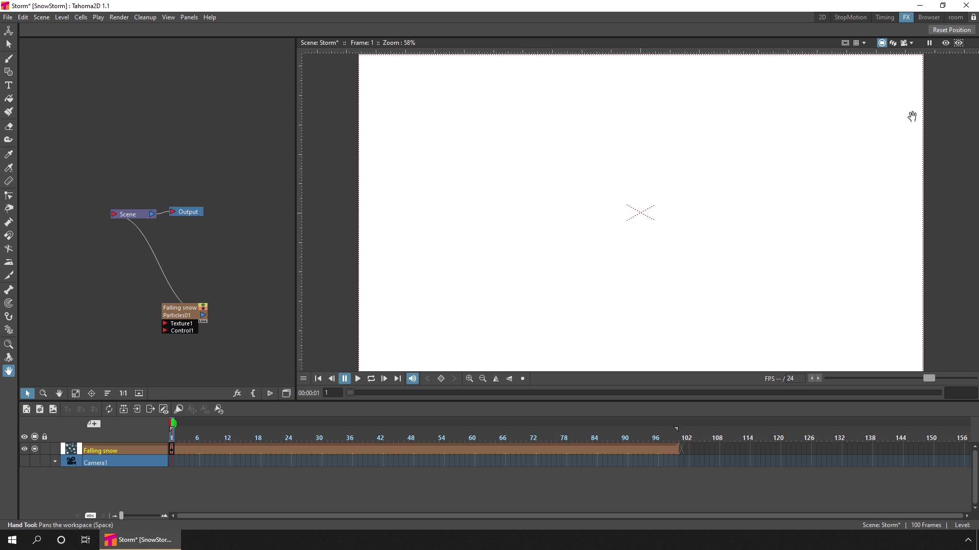
Enable the viewer's Preview toggle and play the Falling snow particles through frame 100
left_click(946, 45)
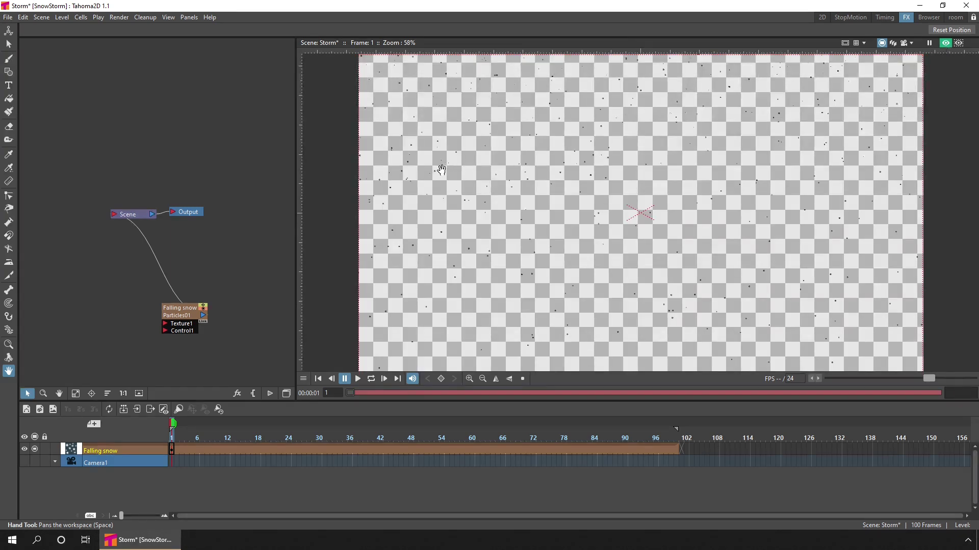
left_click(358, 380)
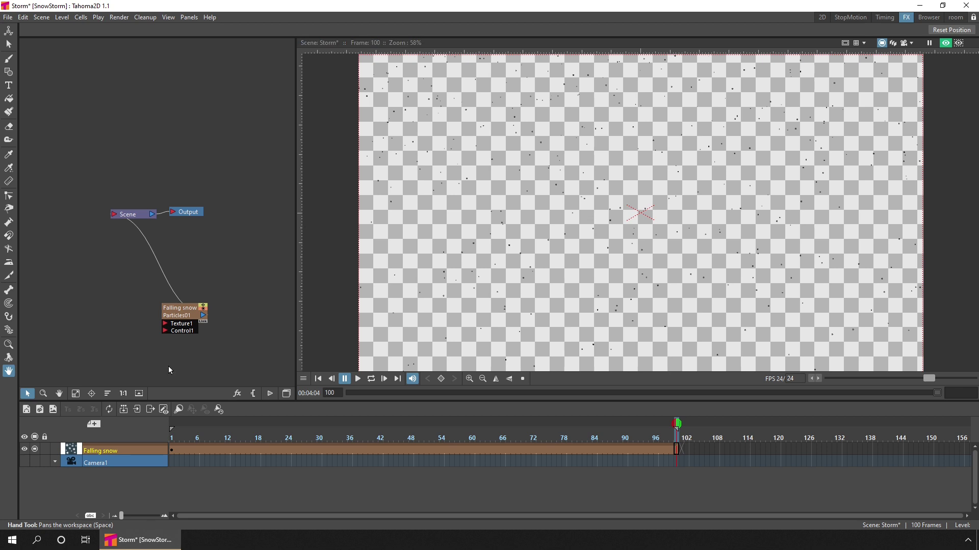
Create vector level A and draw an auto-filled black rectangle covering the camera frame
left_click(26, 412)
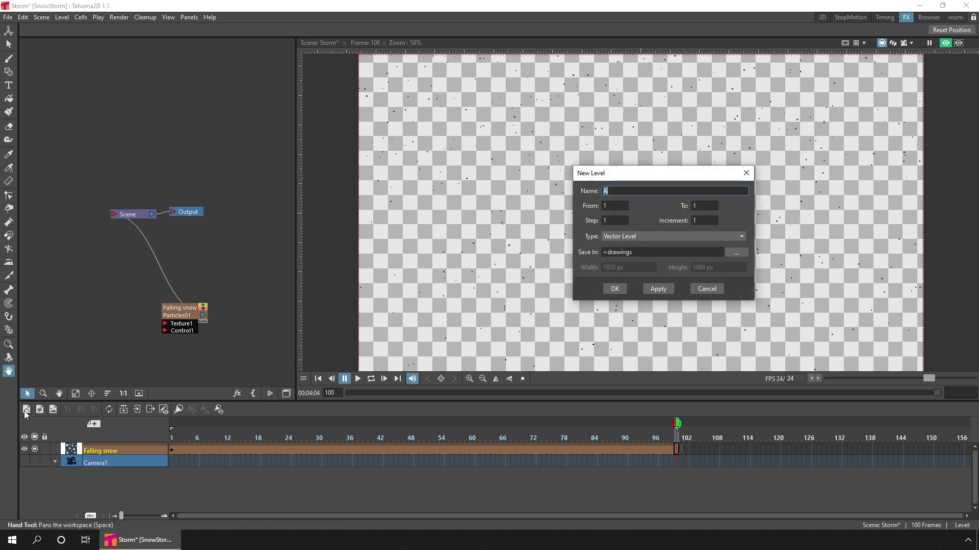
left_click(614, 289)
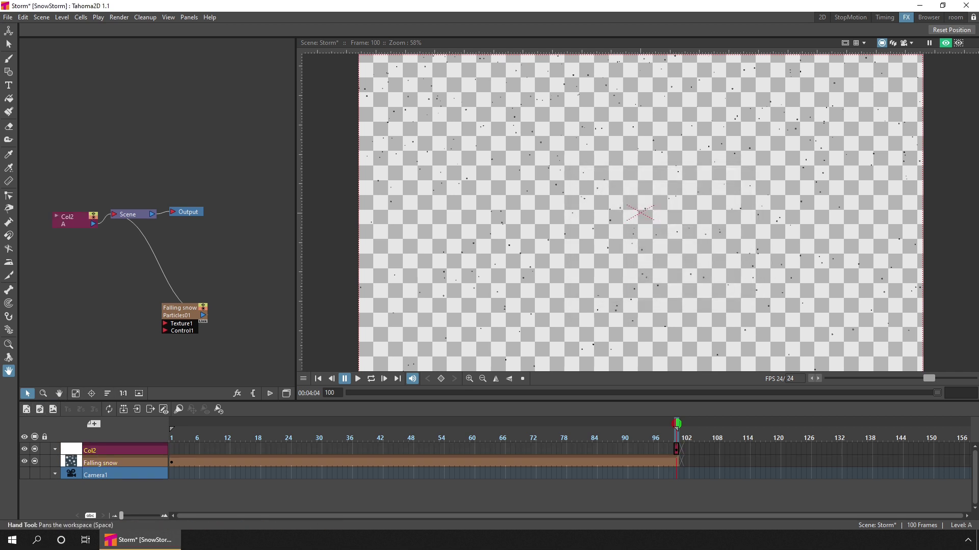
left_click(9, 74)
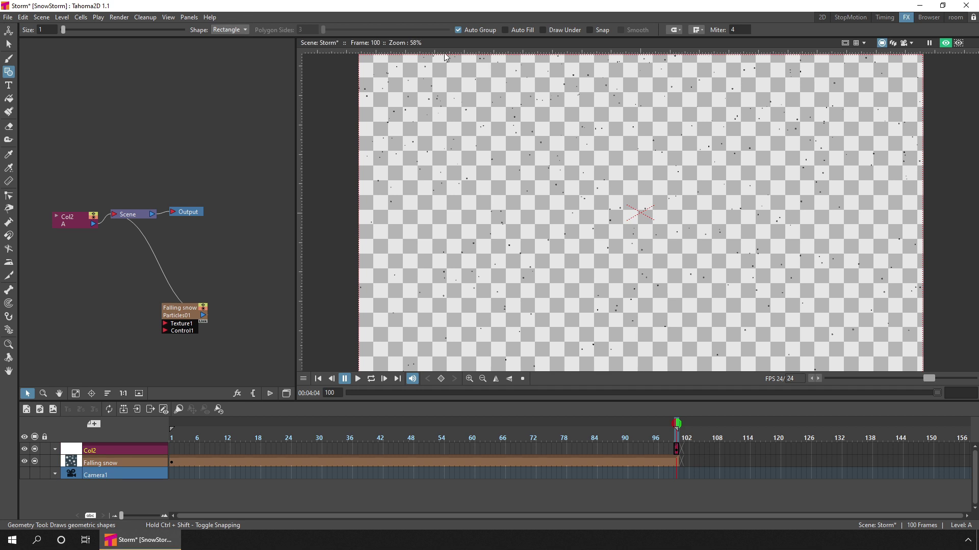
left_click(505, 30)
scroll(679, 195, "down", 1)
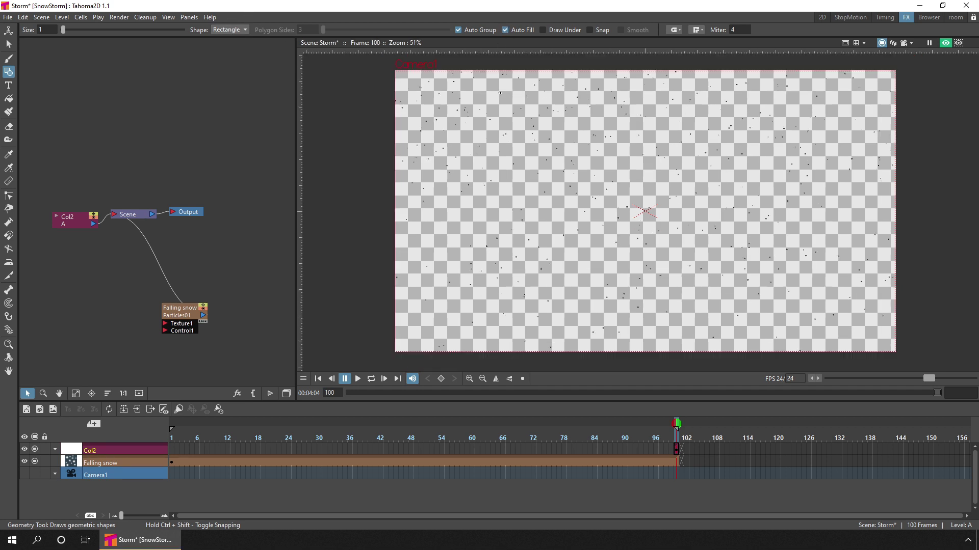
left_click_drag(392, 68, 900, 359)
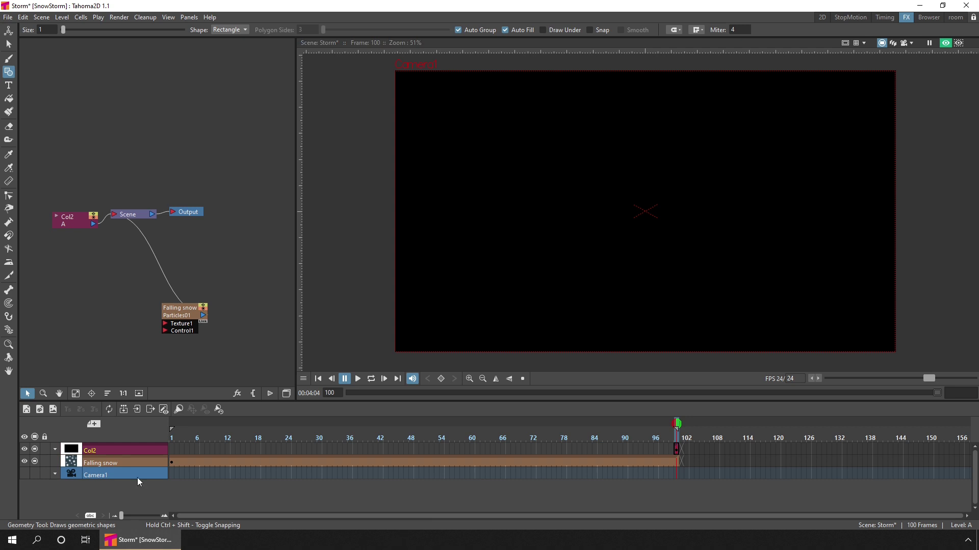
Move the rectangle's column below Falling snow and extend it across all 100 frames
left_click(126, 447)
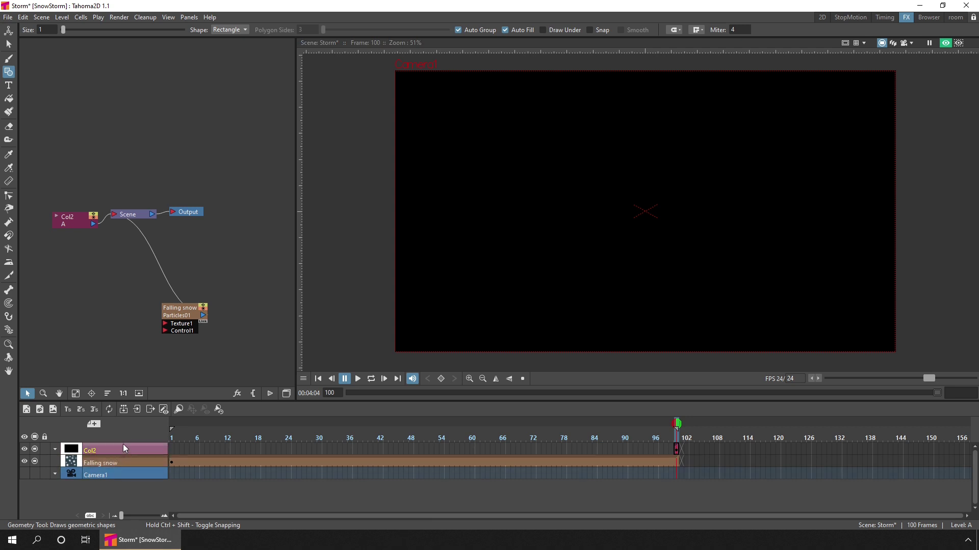
left_click_drag(124, 445, 124, 463)
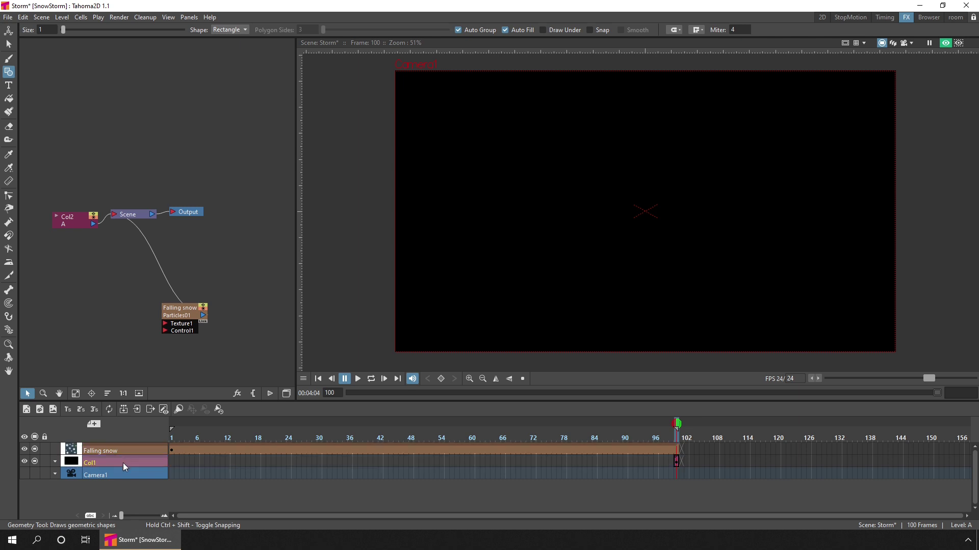
left_click(676, 462)
mouse_move(675, 459)
left_mouse_down()
mouse_move(163, 463)
mouse_move(682, 465)
left_mouse_up()
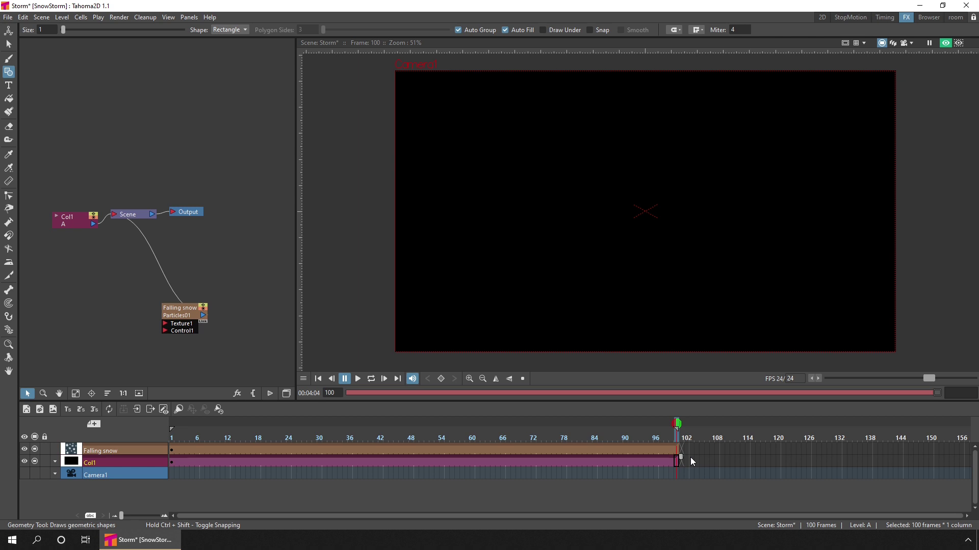
Create a new level named Snow and rename its column to Snow
left_click(171, 451)
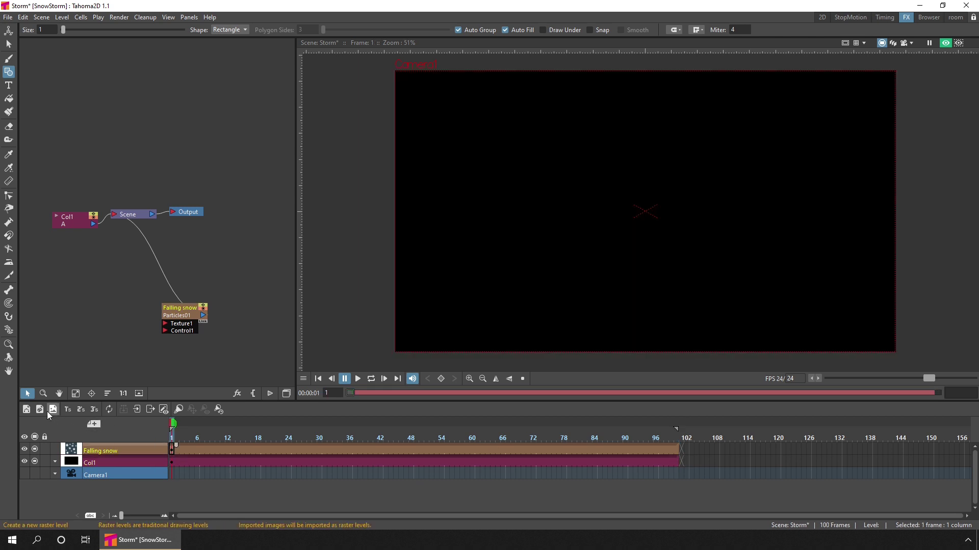
left_click(40, 409)
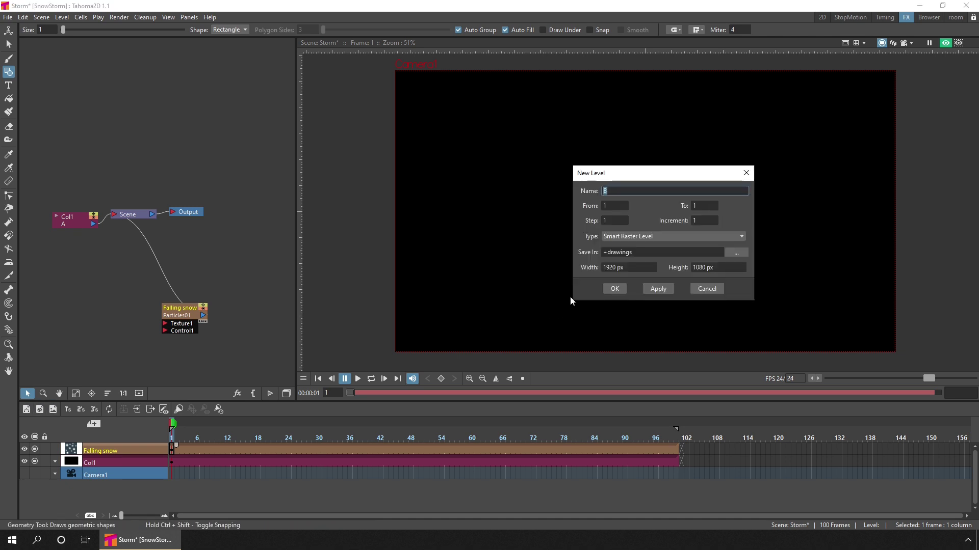
type("Snow")
left_click(612, 289)
double_click(109, 446)
type("Snow")
key("Return")
left_click(175, 446)
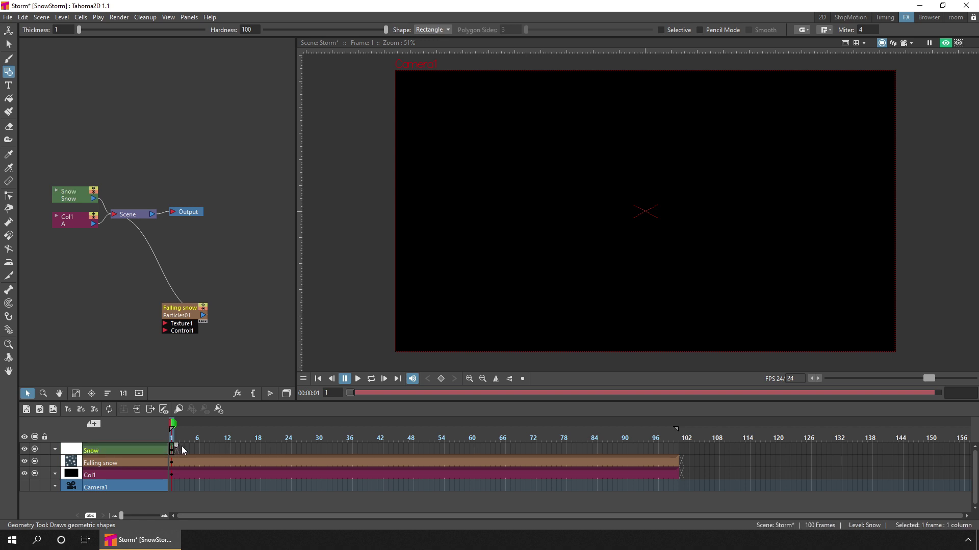
Set the Brush to white with a maximum size of 2.3 in the 2D room
left_click(9, 59)
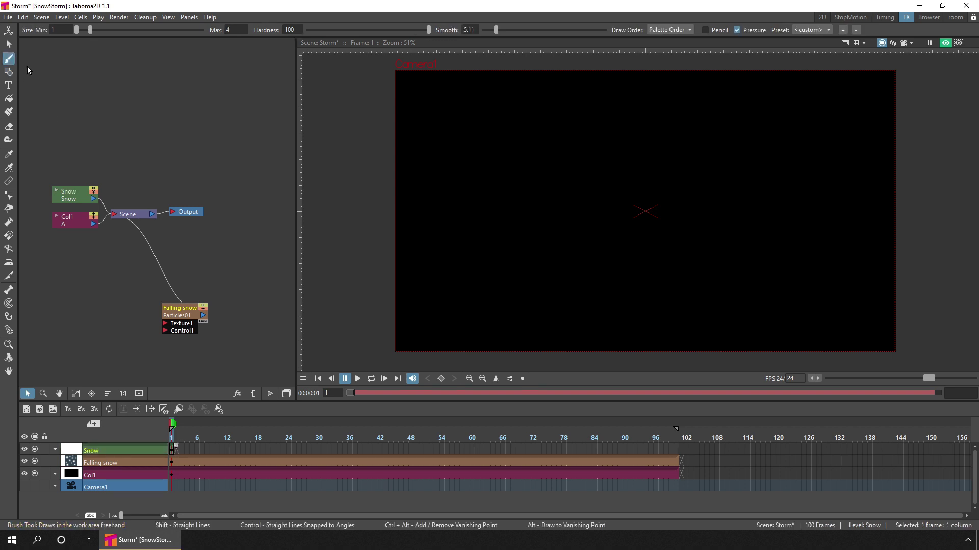
left_click(821, 18)
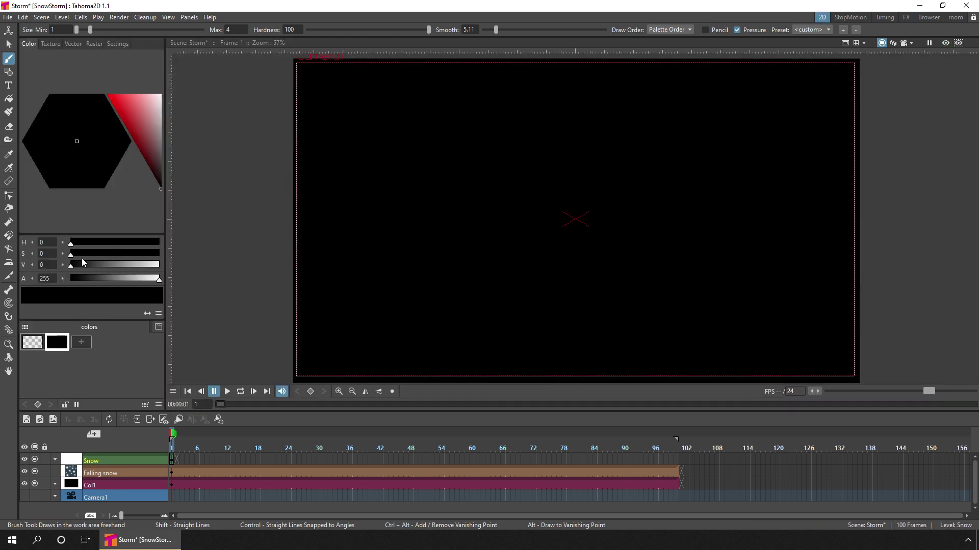
left_click_drag(152, 108, 166, 87)
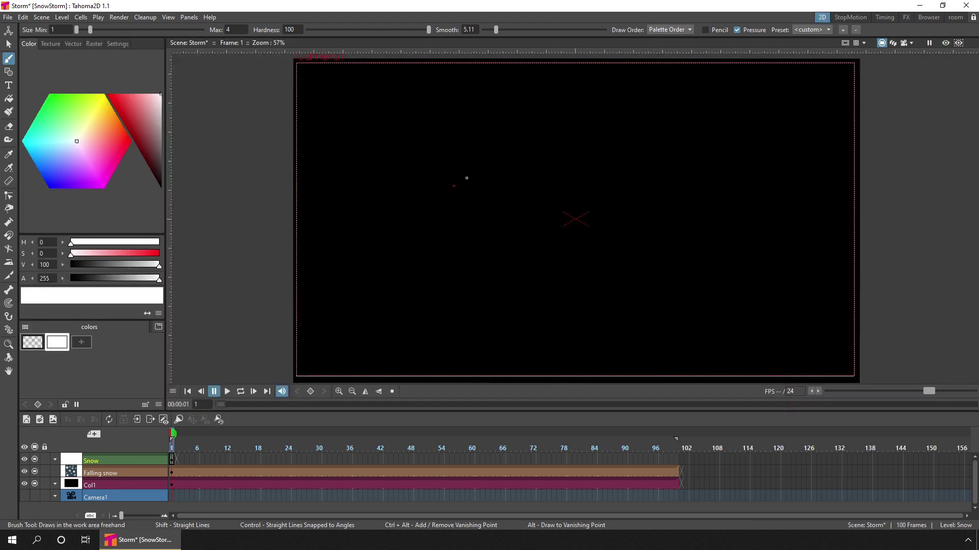
scroll(581, 222, "up", 12)
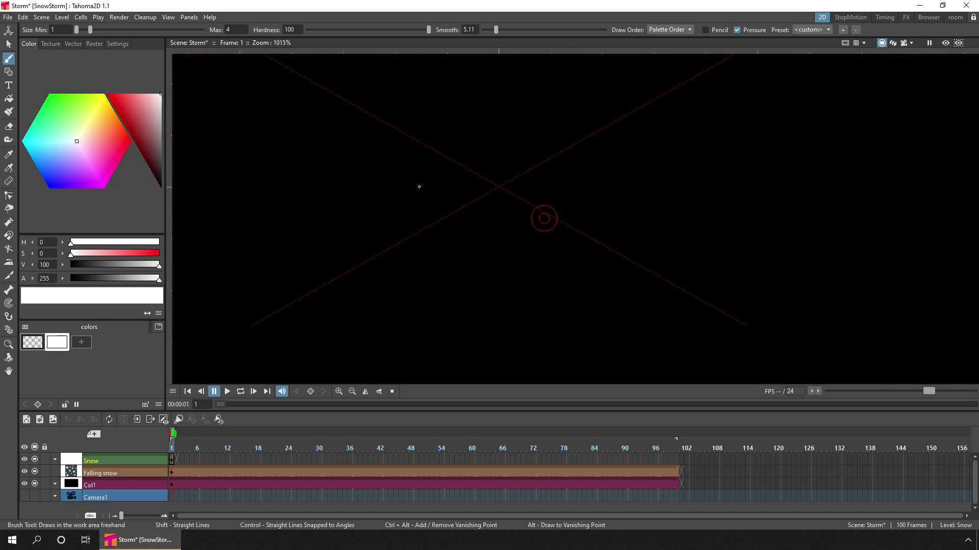
left_click_drag(89, 29, 85, 32)
Paint small white snowflake strokes on Snow frames 1 through 5
mouse_move(493, 182)
left_mouse_down()
mouse_move(506, 199)
mouse_move(488, 177)
left_mouse_up()
left_click(177, 460)
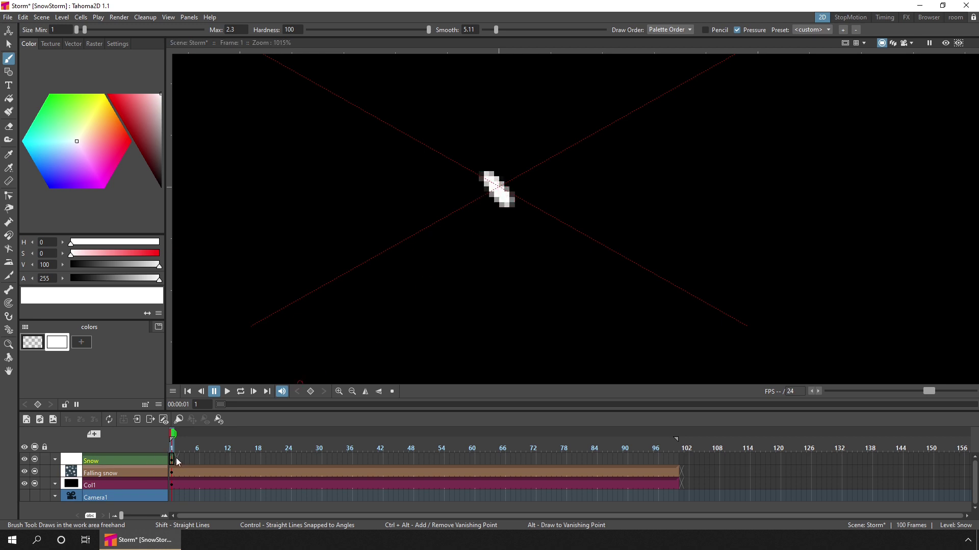
mouse_move(507, 181)
left_mouse_down()
mouse_move(498, 173)
mouse_move(491, 182)
mouse_move(507, 193)
mouse_move(489, 189)
mouse_move(517, 186)
mouse_move(482, 176)
mouse_move(489, 190)
mouse_move(502, 187)
mouse_move(494, 177)
mouse_move(497, 193)
mouse_move(504, 171)
mouse_move(487, 201)
left_mouse_up()
left_click(182, 460)
left_click(187, 460)
left_click(192, 460)
Return to frame 1, save the scene, and move the Snow node lower in the FX schematic
left_click(171, 448)
key("ctrl+s")
left_click(906, 17)
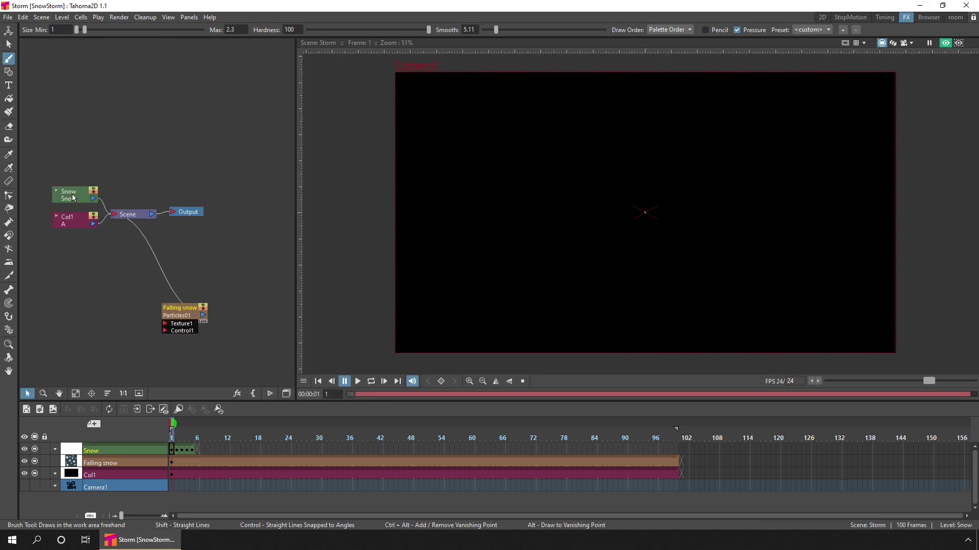
left_click_drag(73, 197, 76, 324)
key("a")
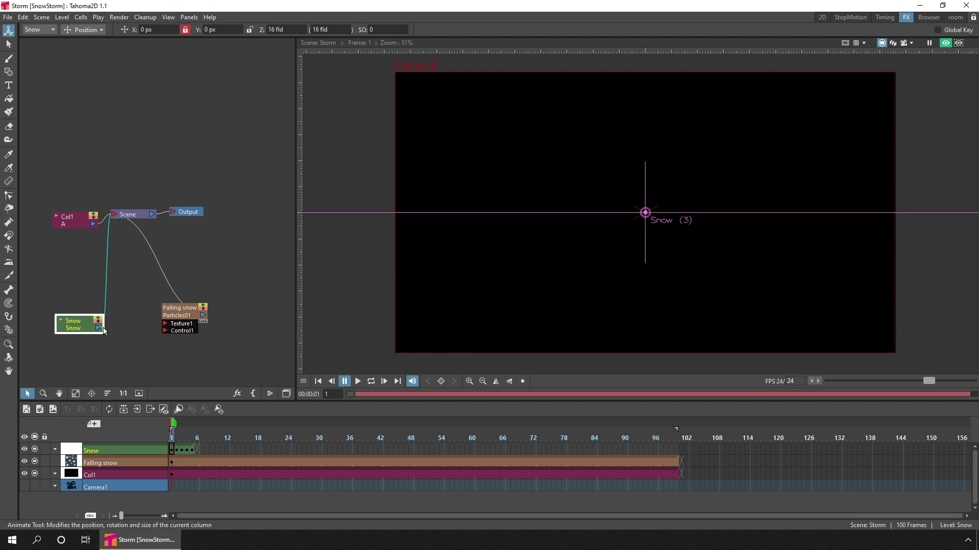
Link Snow to Falling snow's Texture1 port, delete the Snow-to-Scene link, and play
left_click_drag(104, 331, 111, 332)
left_click_drag(123, 329, 165, 326)
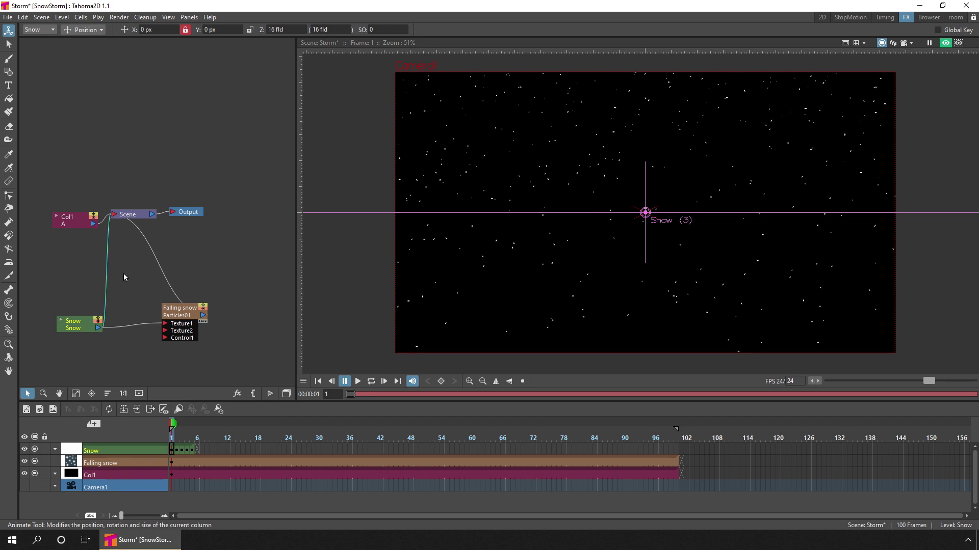
key("Delete")
left_click(358, 382)
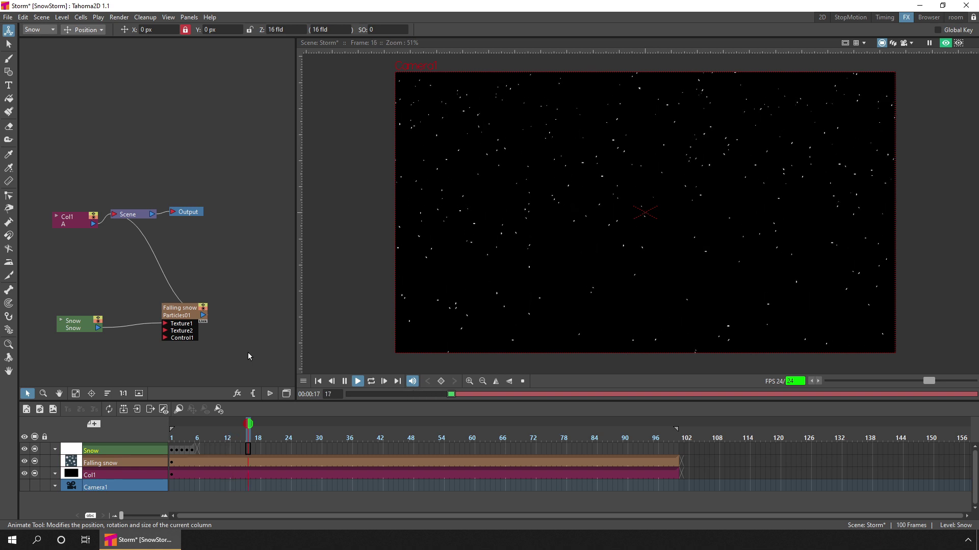
Stop playback and render a preview with Shrink set to 2 in Preview Settings
left_click(345, 382)
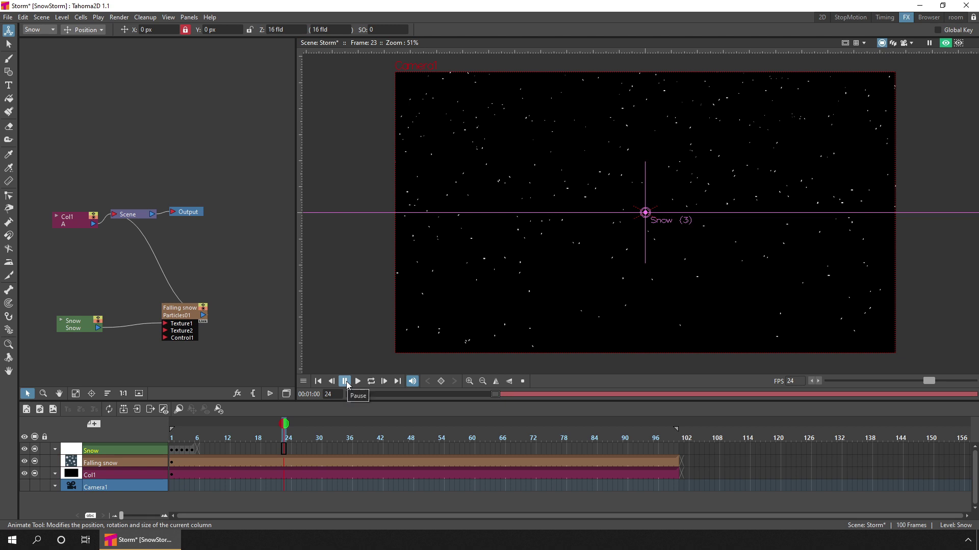
left_click(123, 19)
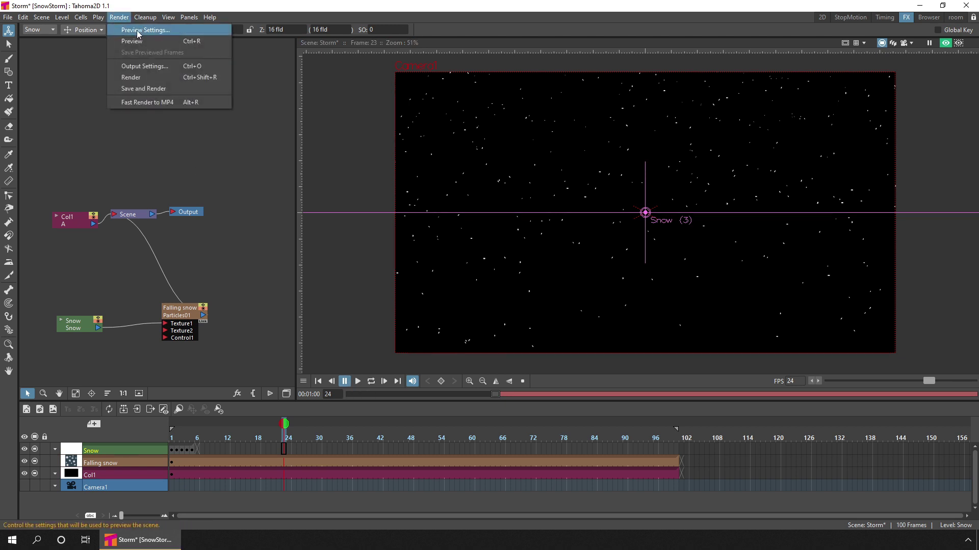
left_click(138, 30)
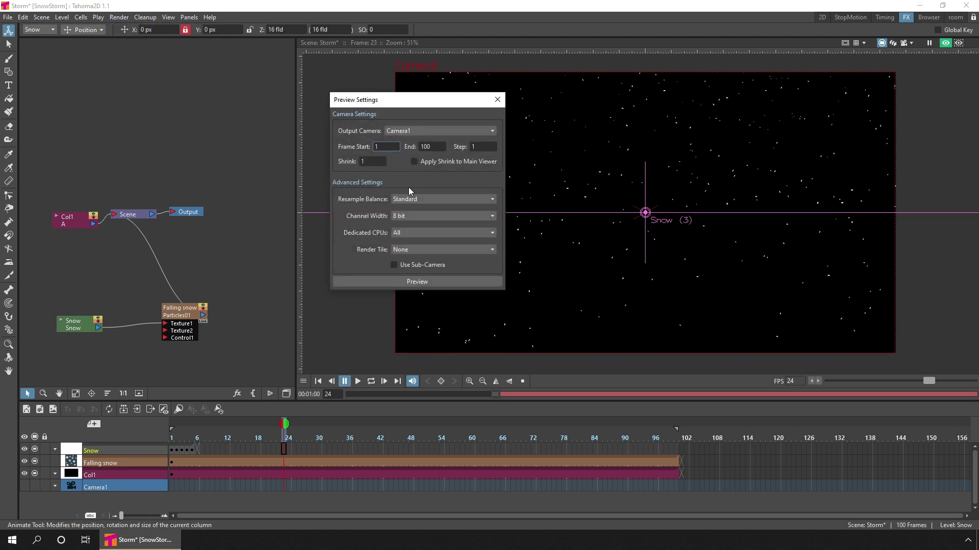
left_click(380, 162)
left_click(430, 283)
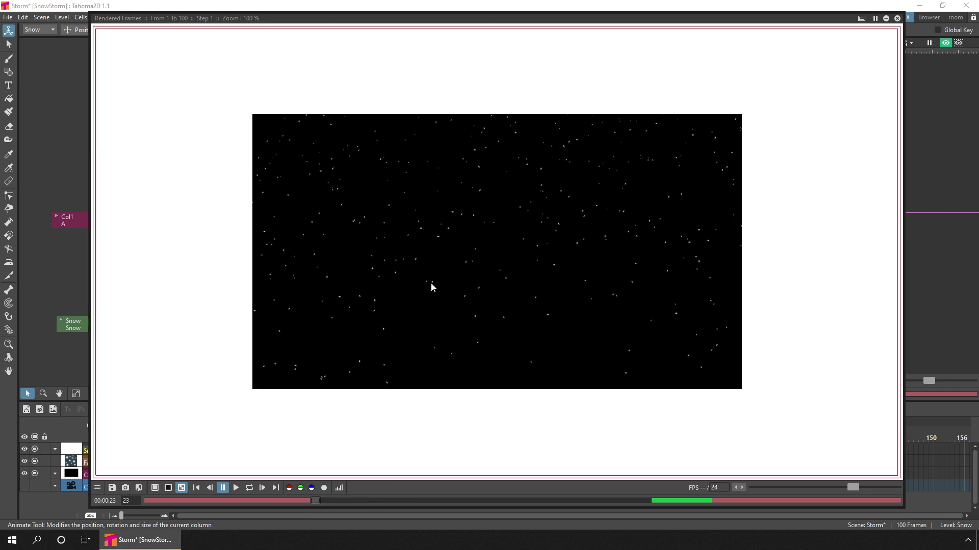
Shrink the rendered preview window and turn on looping playback
right_click(528, 198)
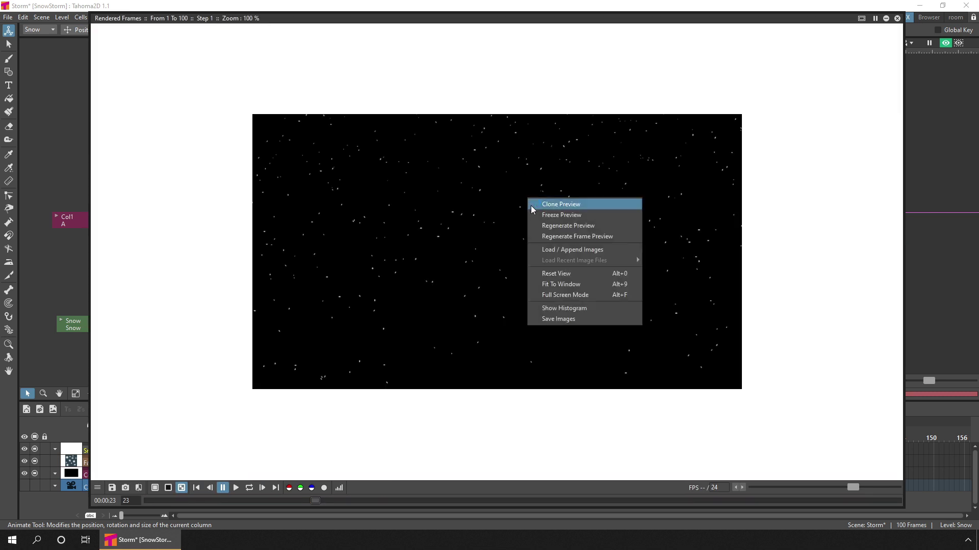
left_click(579, 272)
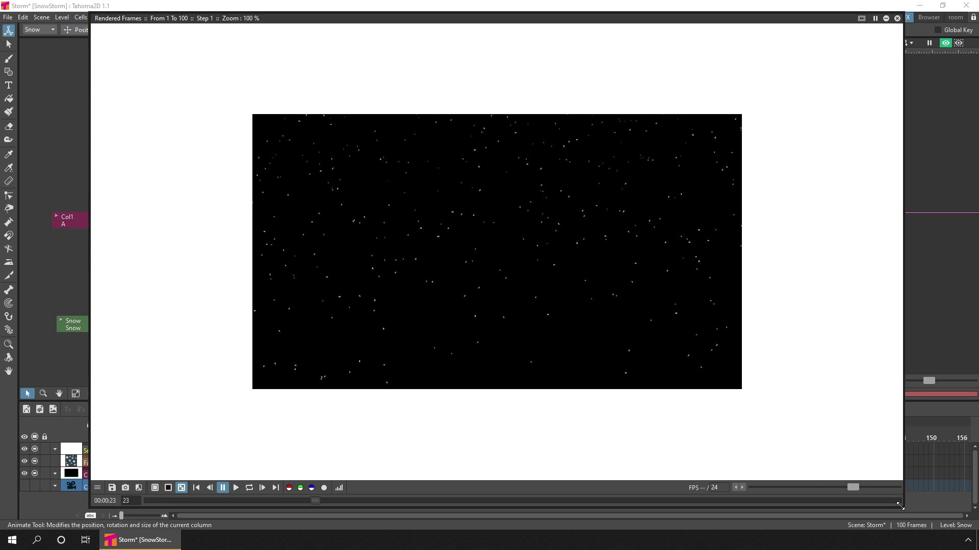
left_click_drag(903, 508, 616, 356)
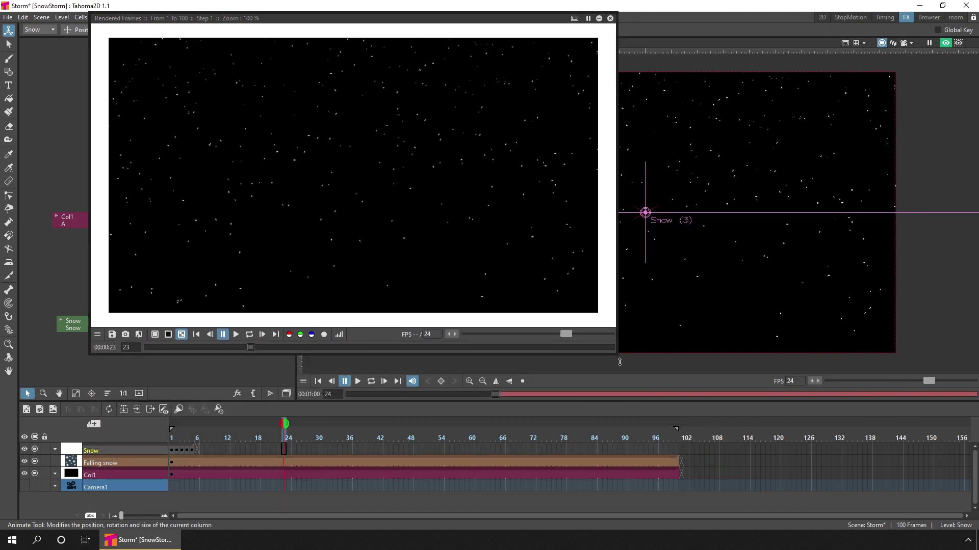
left_click(250, 334)
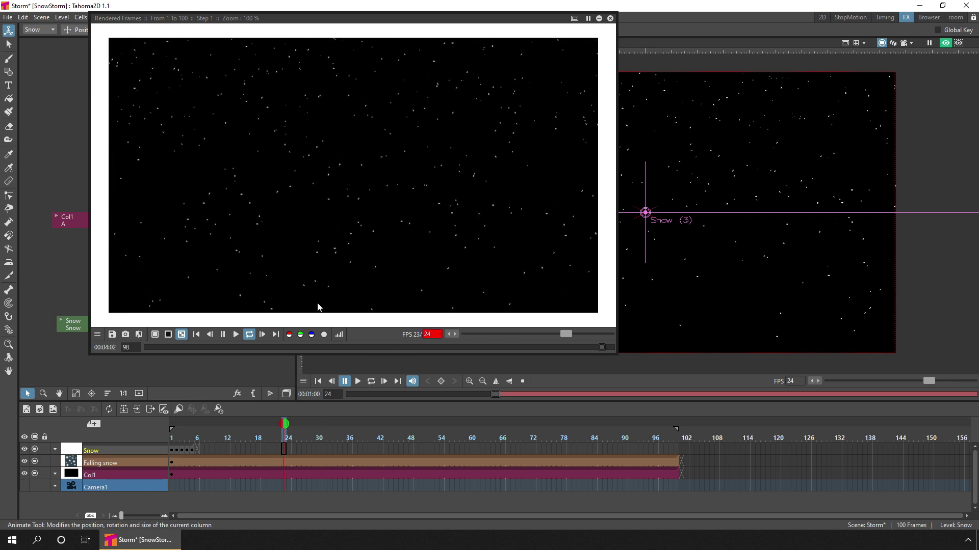
Close the rendered preview and Preview Settings, then open the Falling snow effect settings
left_click(610, 18)
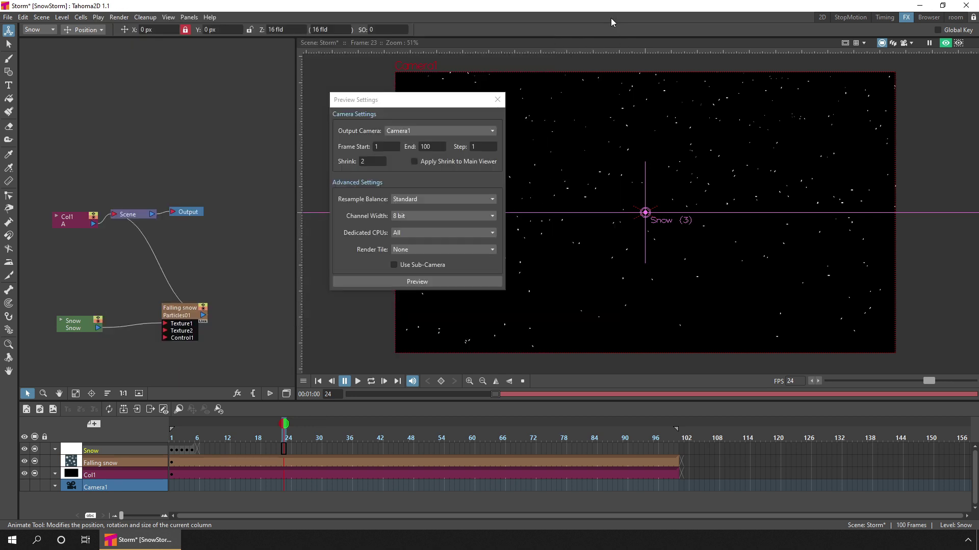
left_click(496, 99)
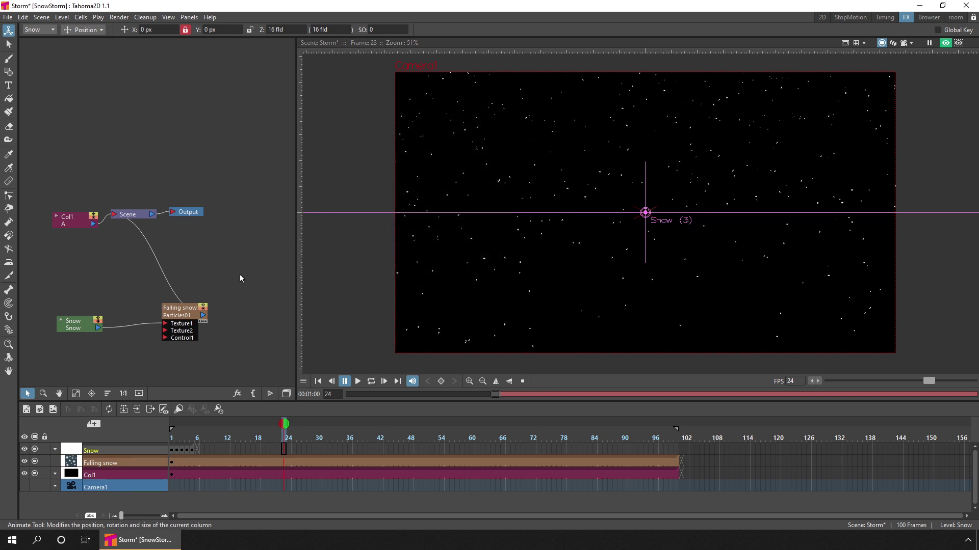
left_click(177, 319)
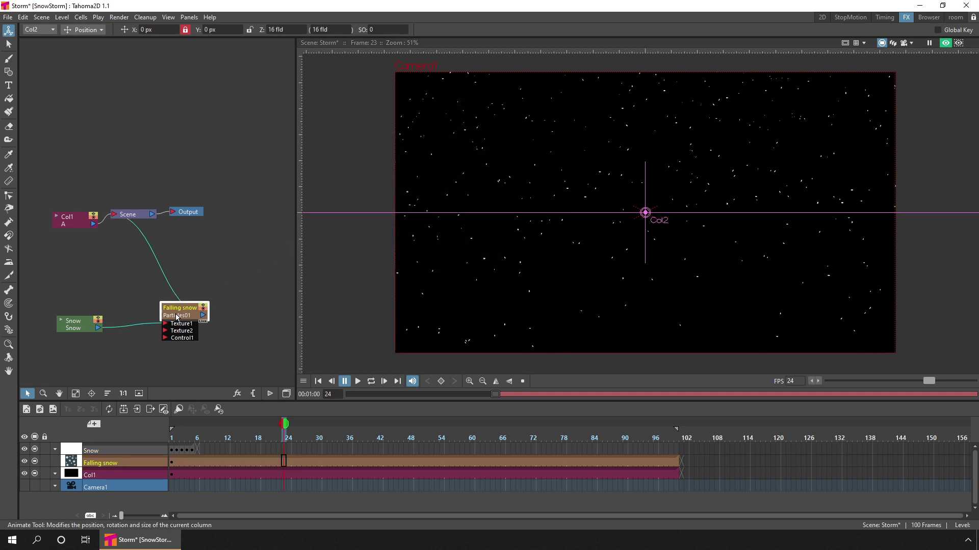
double_click(177, 318)
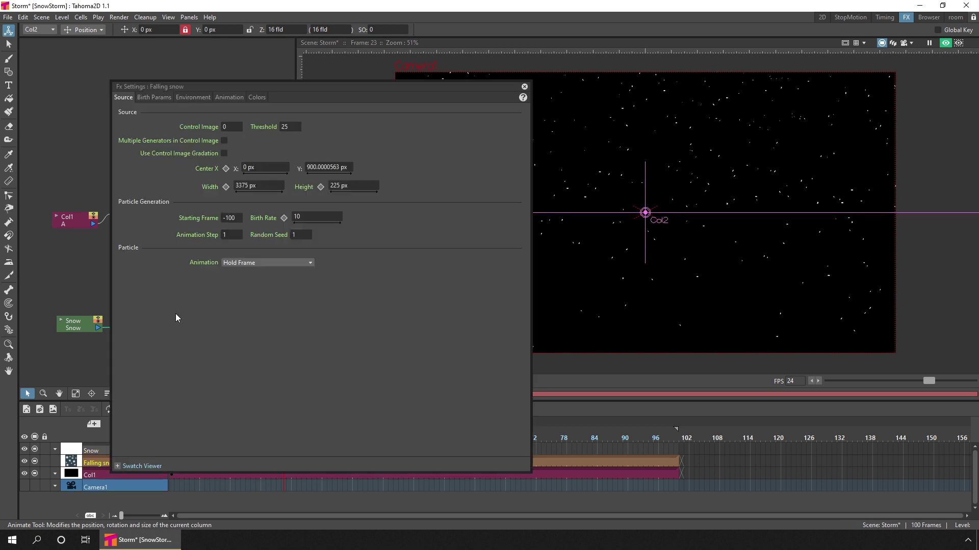
Browse the Birth Params, Environment, Animation and Colors pages, and view the particle help page
left_click(155, 98)
left_click(188, 97)
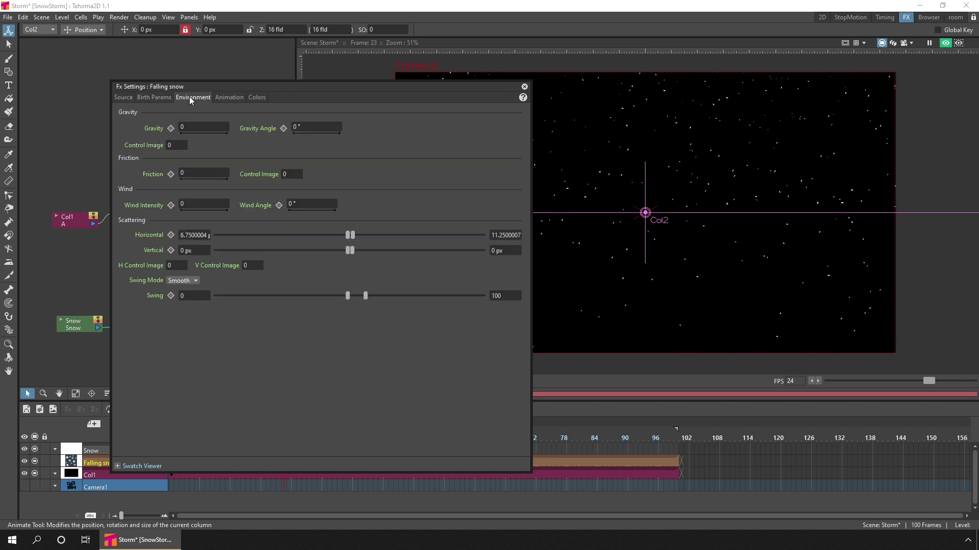
left_click(223, 98)
left_click(255, 98)
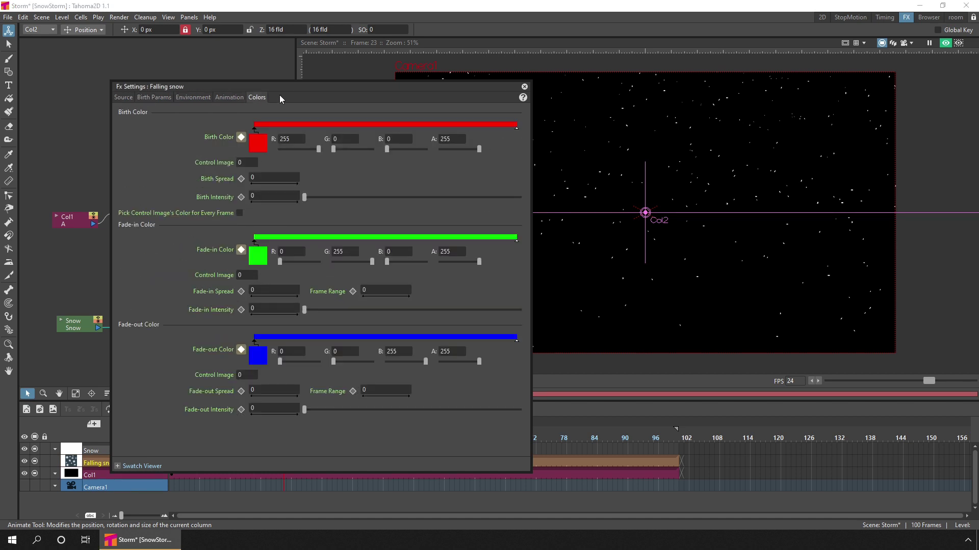
left_click(522, 97)
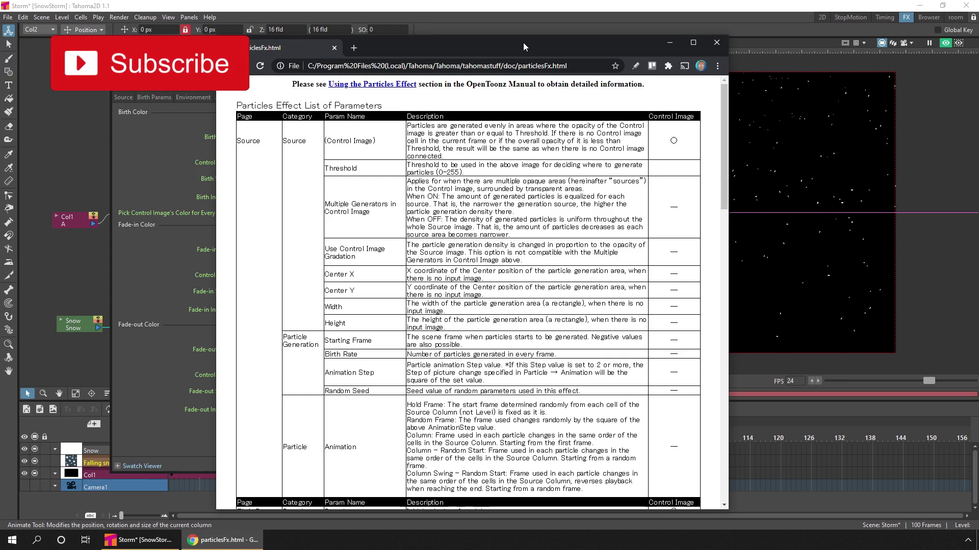
key("alt+F4")
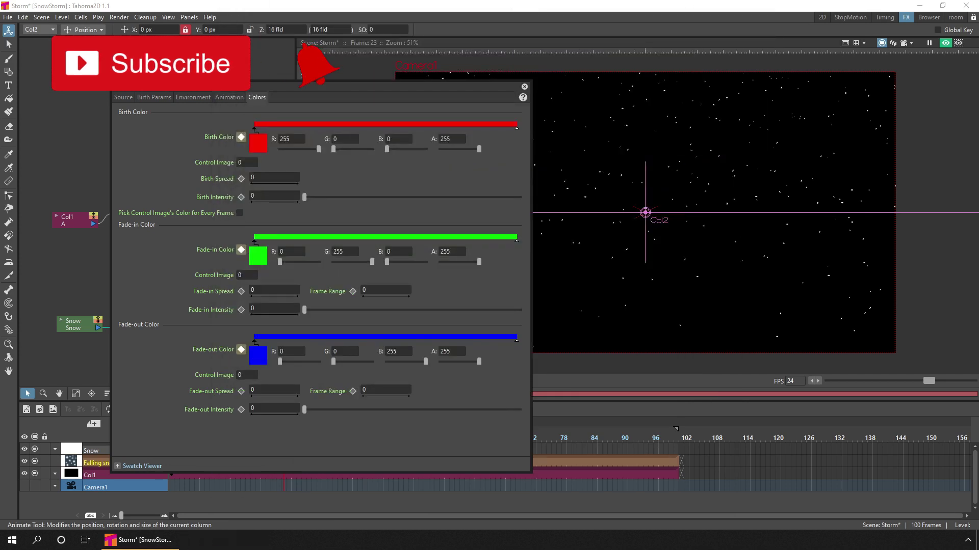
left_click(123, 97)
left_click(156, 97)
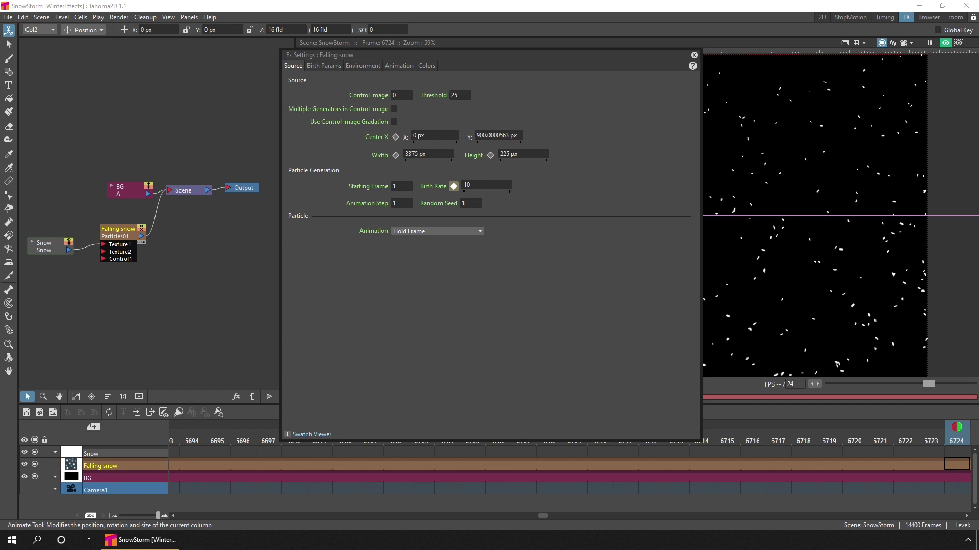
left_click_drag(541, 517, 968, 513)
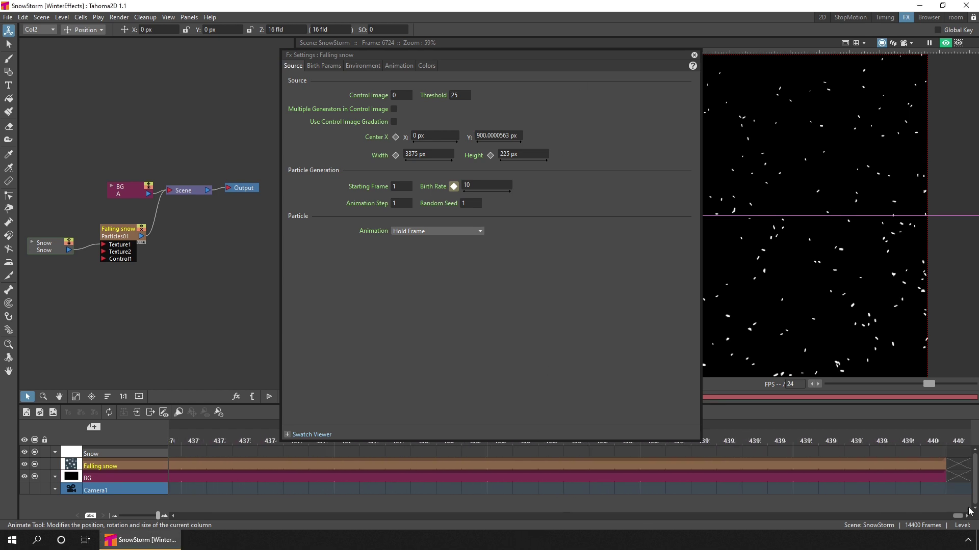
left_click_drag(959, 516, 146, 530)
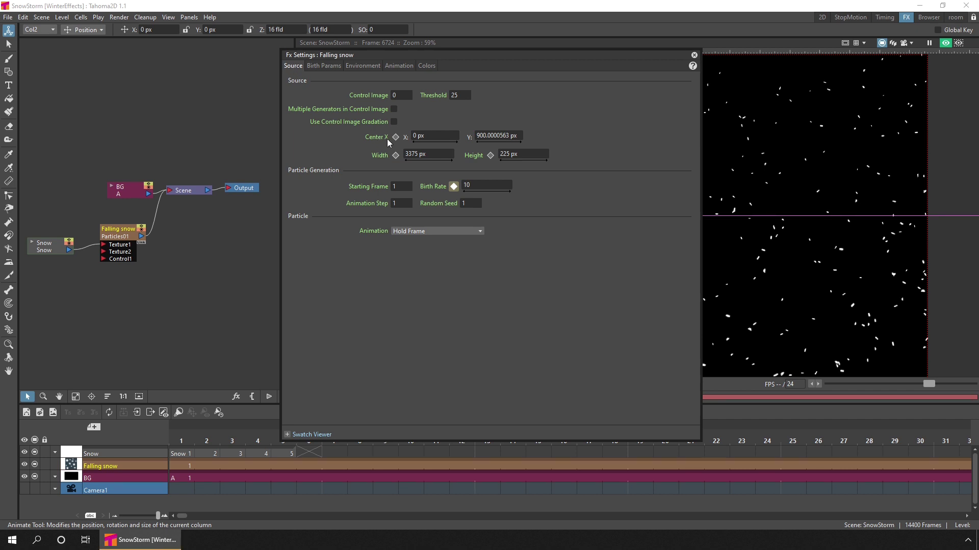
Select the Starting Frame value and jump to frame 1 of the Falling snow column
double_click(401, 186)
left_click(179, 466)
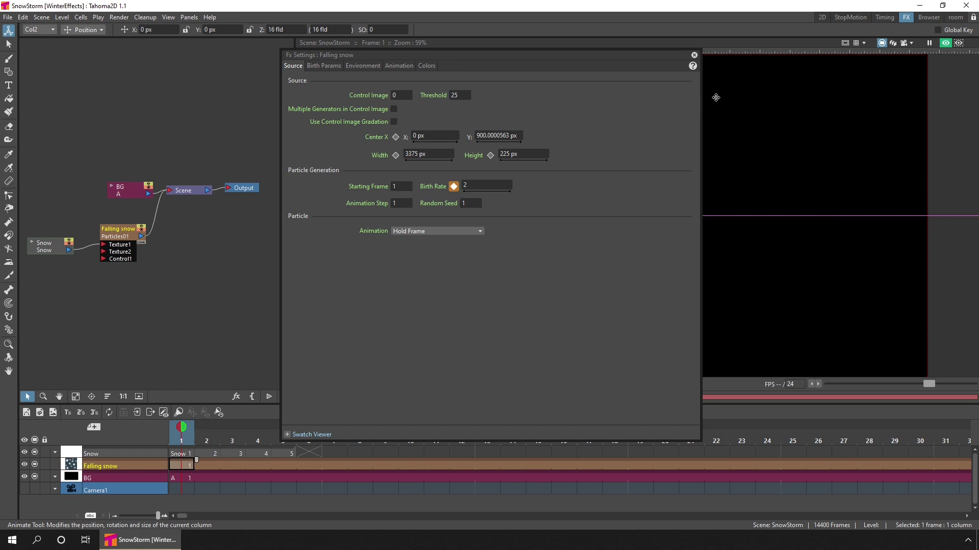
In the Timing room, show only the Particles01 Birth Rate channel in the function spreadsheet
left_click(883, 19)
left_click(884, 17)
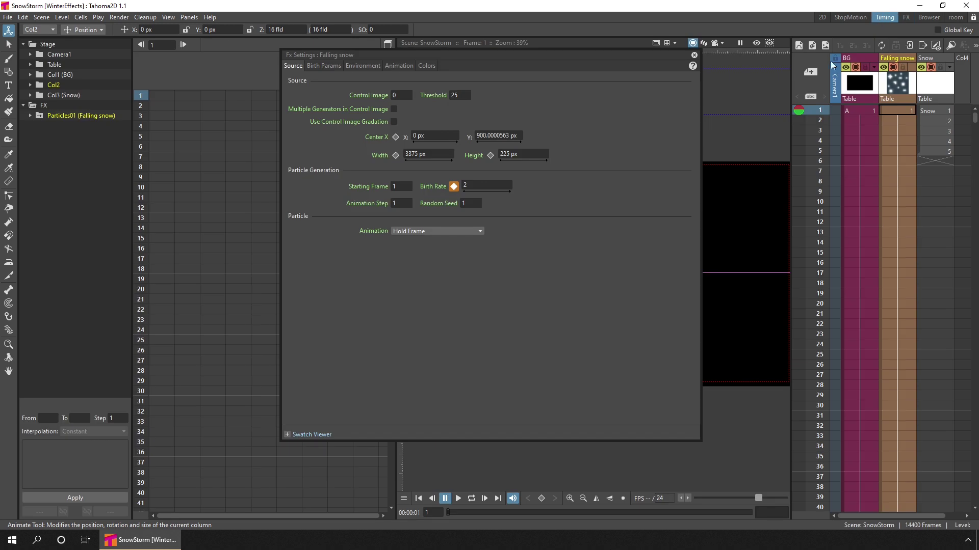
left_click(87, 115)
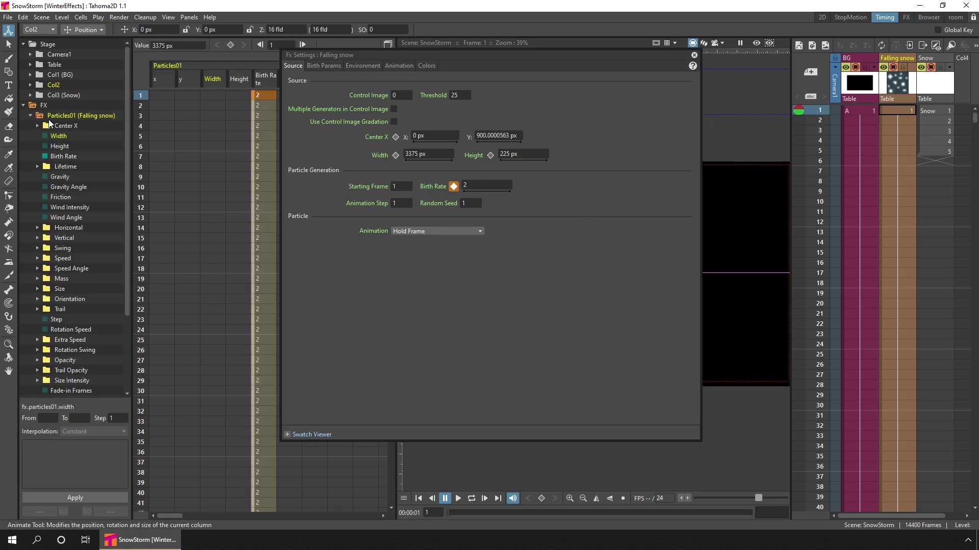
left_click(40, 117)
left_click(45, 156)
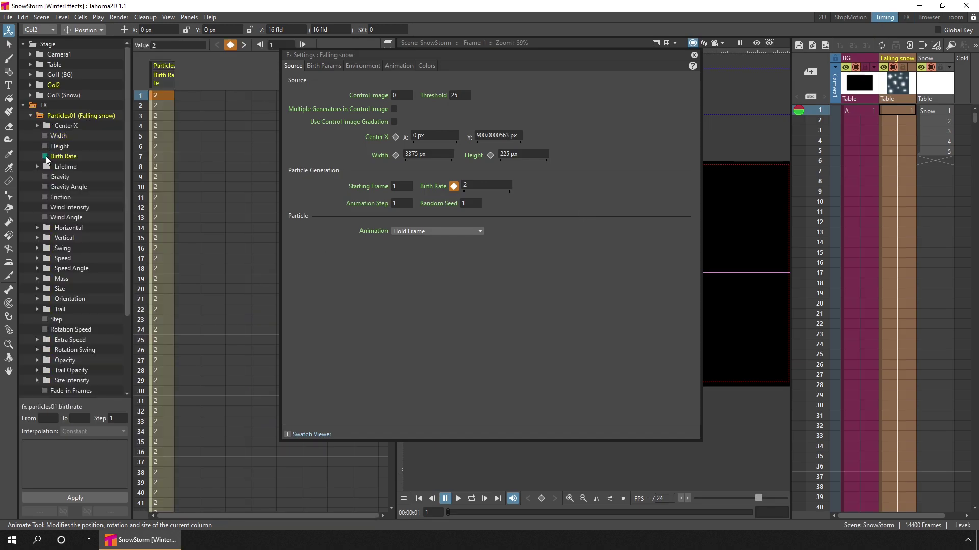
left_click(160, 97)
Rearrange the panels and inspect Birth Rate keyframes: 10 at frame 13662, 2 at frame 13773
left_click_drag(403, 56, 480, 58)
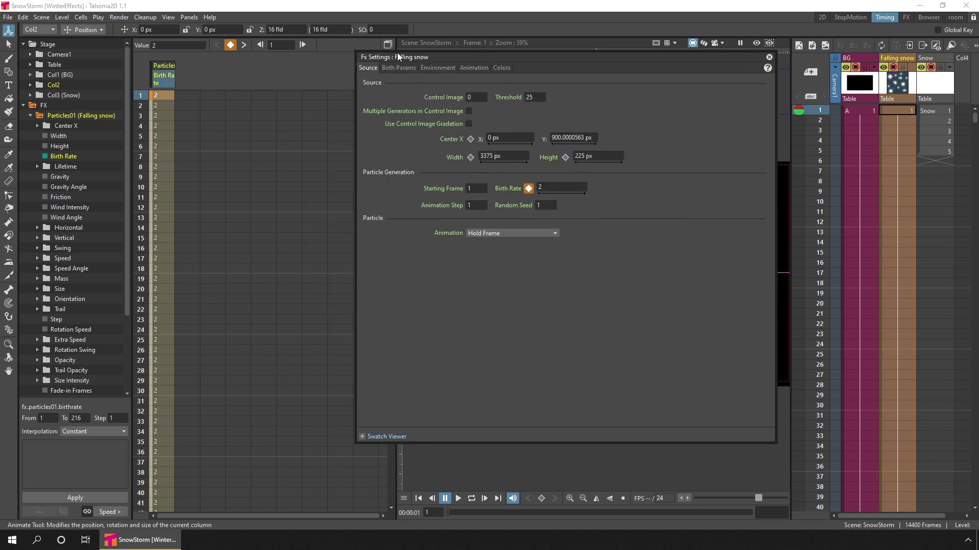
left_click_drag(396, 45, 315, 46)
left_click_drag(311, 102, 313, 114)
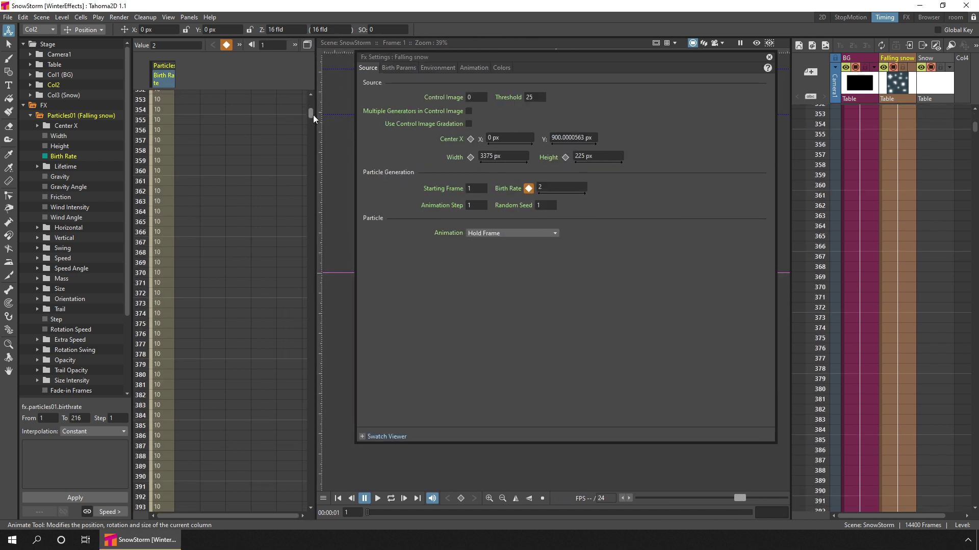
scroll(313, 110, "down", 3)
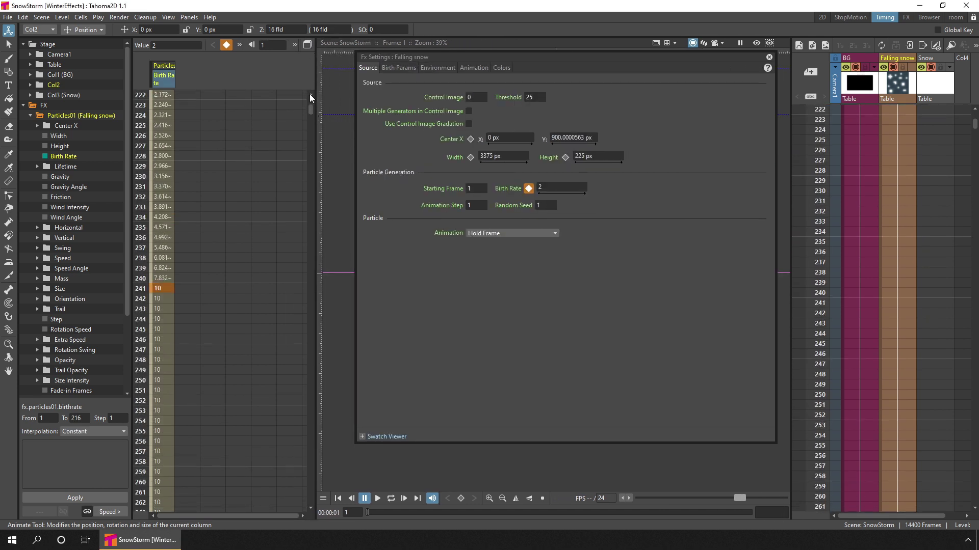
scroll(208, 144, "up", 3)
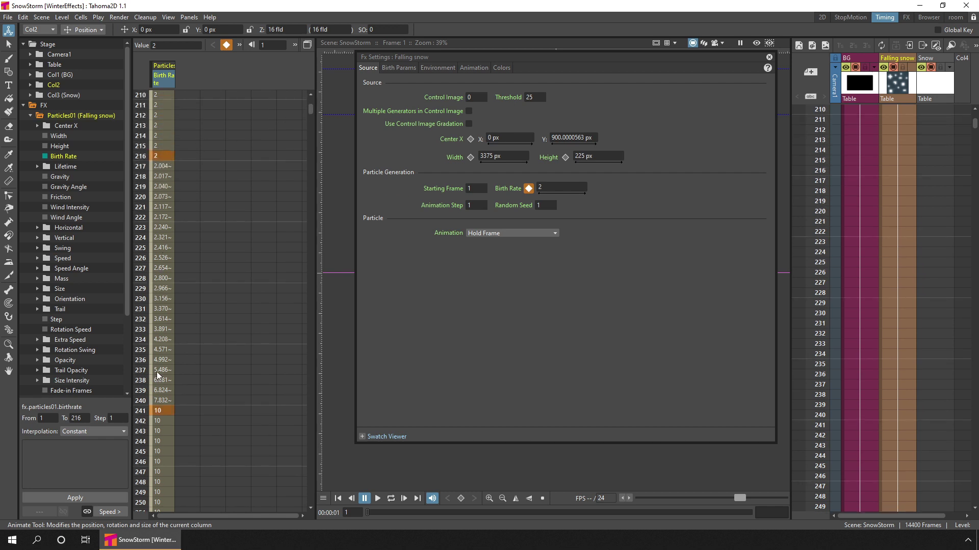
left_click_drag(311, 108, 322, 479)
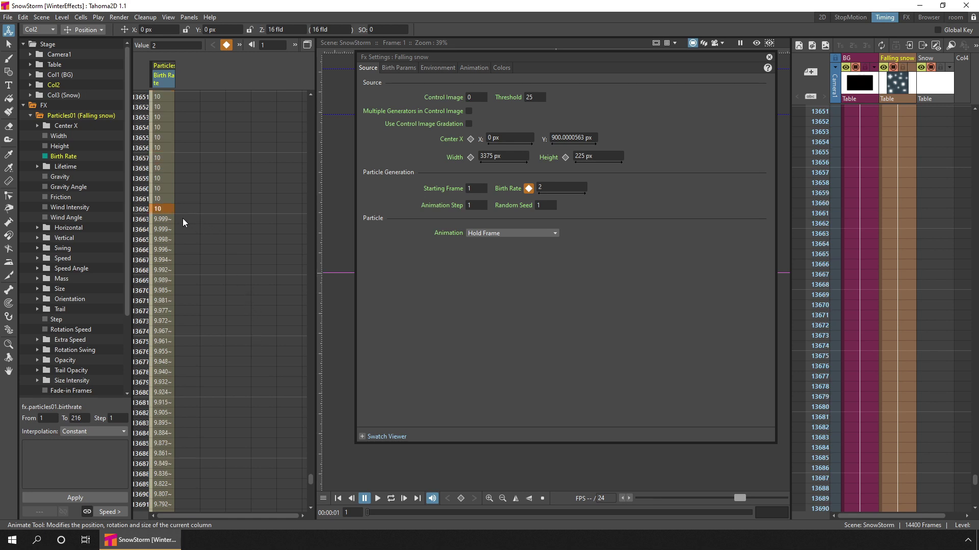
left_click(162, 209)
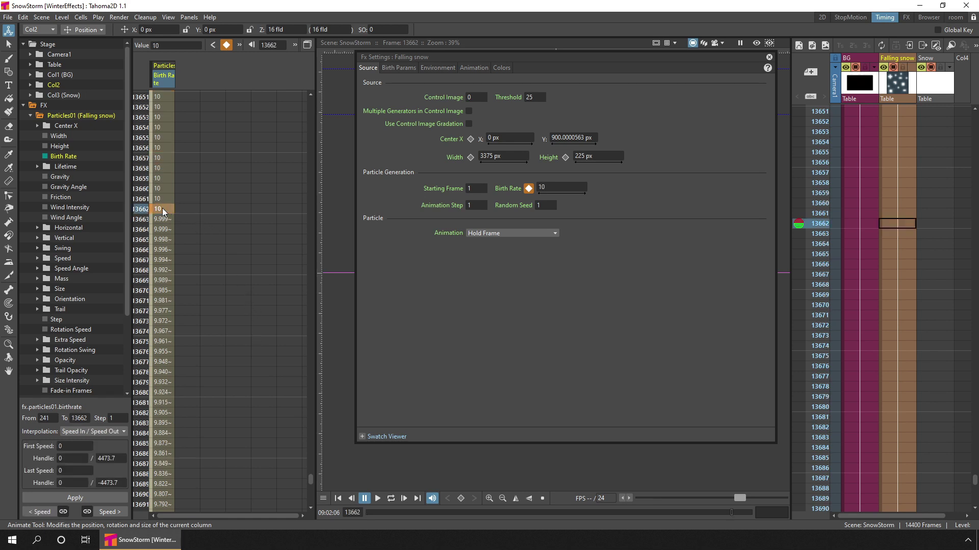
left_click(309, 495)
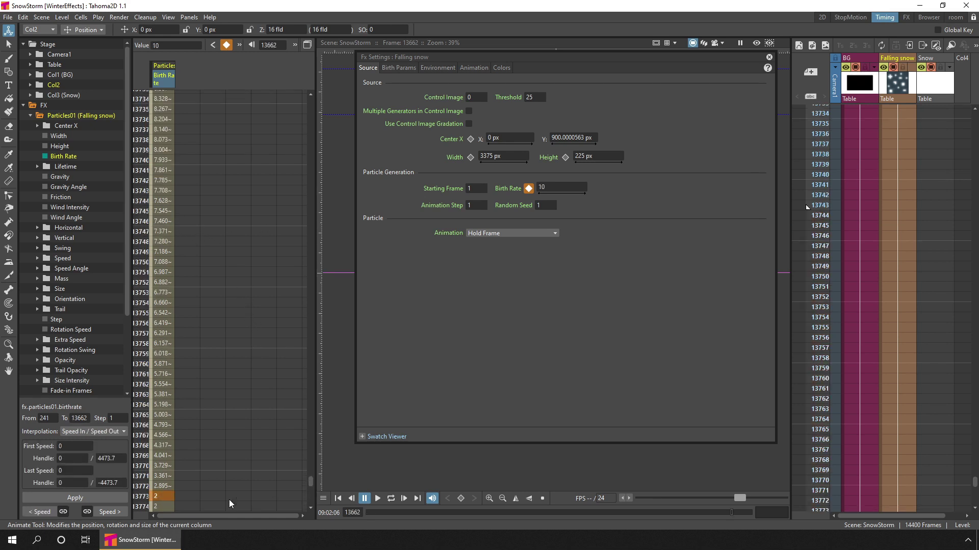
left_click(163, 496)
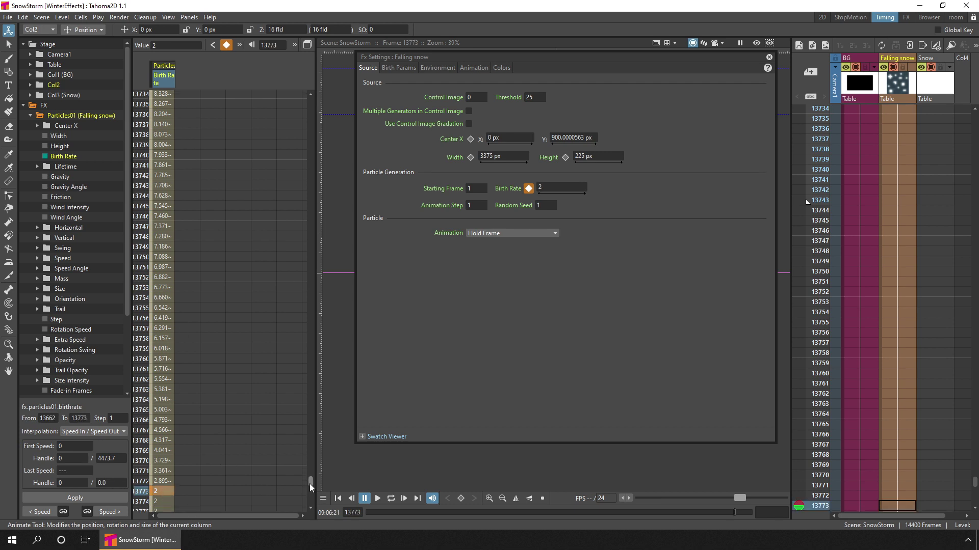
left_click_drag(310, 484, 310, 500)
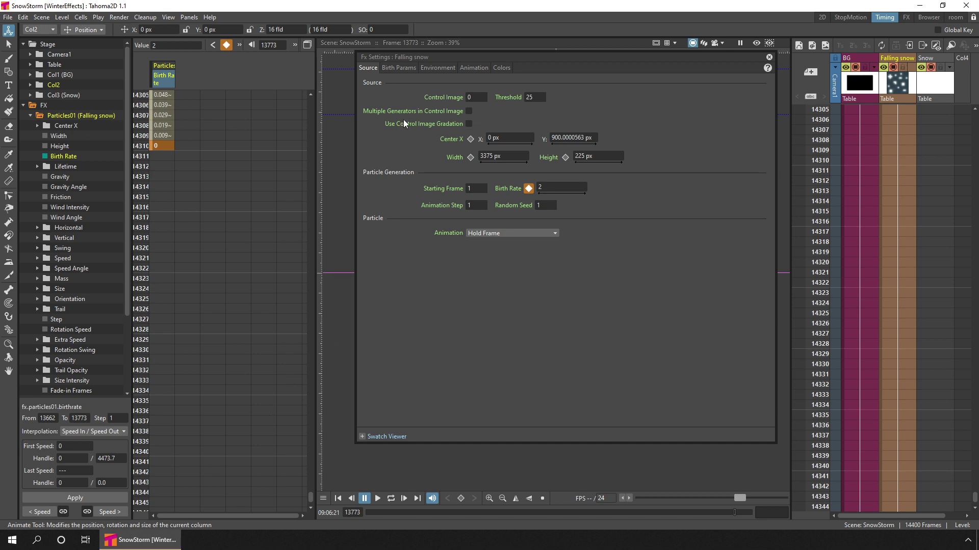
Check the snow's Birth Params and Animation settings, then close Fx Settings and return to the 2D room
left_click(402, 68)
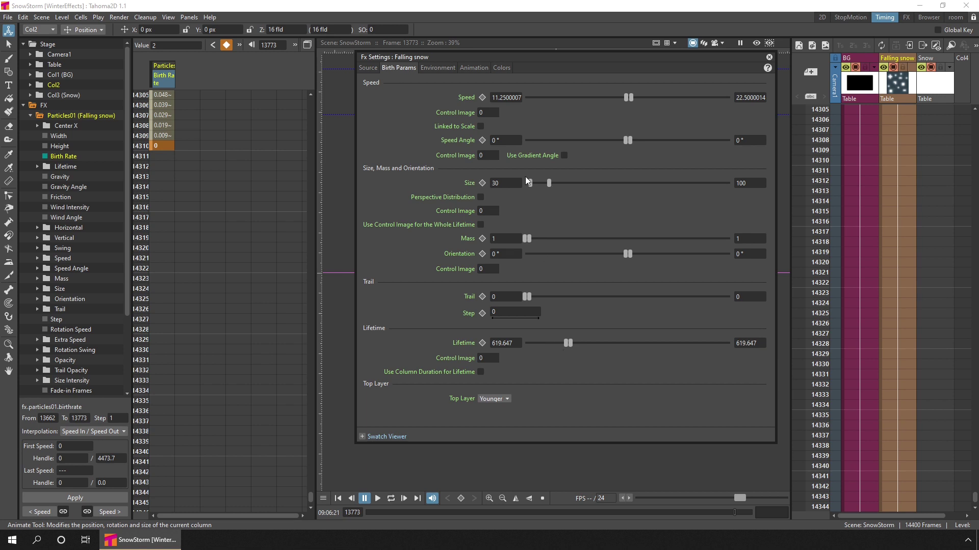
left_click(474, 68)
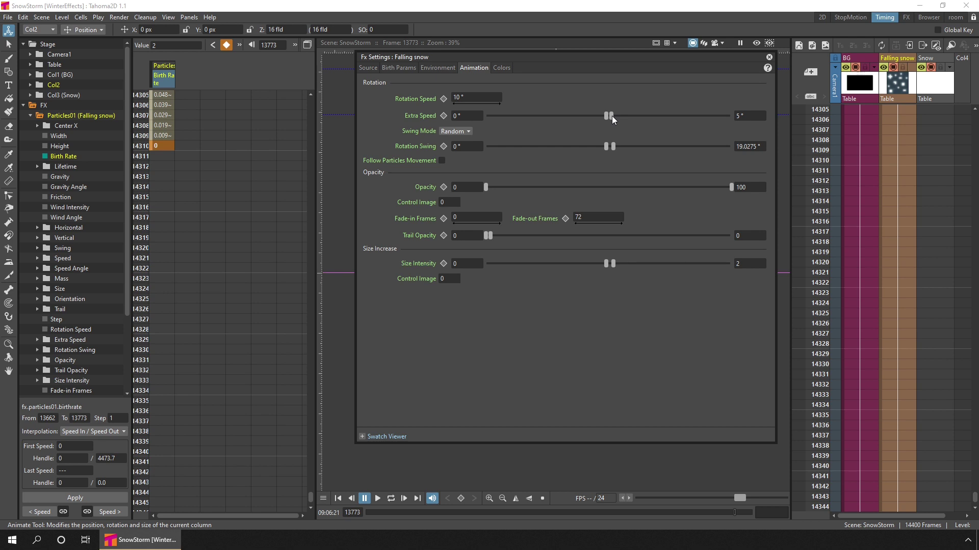
left_click(769, 58)
left_click(819, 16)
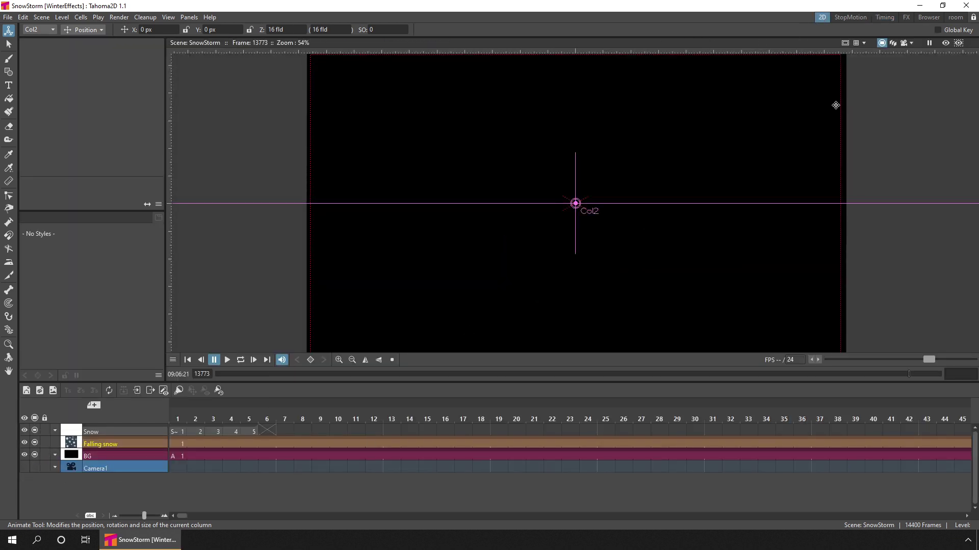
Turn on the viewer preview to see the snowflakes falling over the black background
left_click(945, 44)
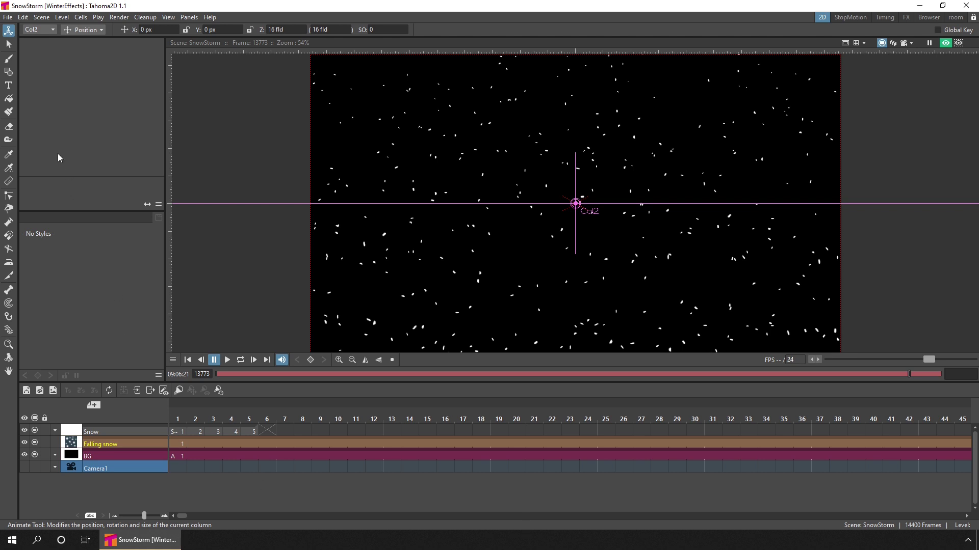
left_click(9, 20)
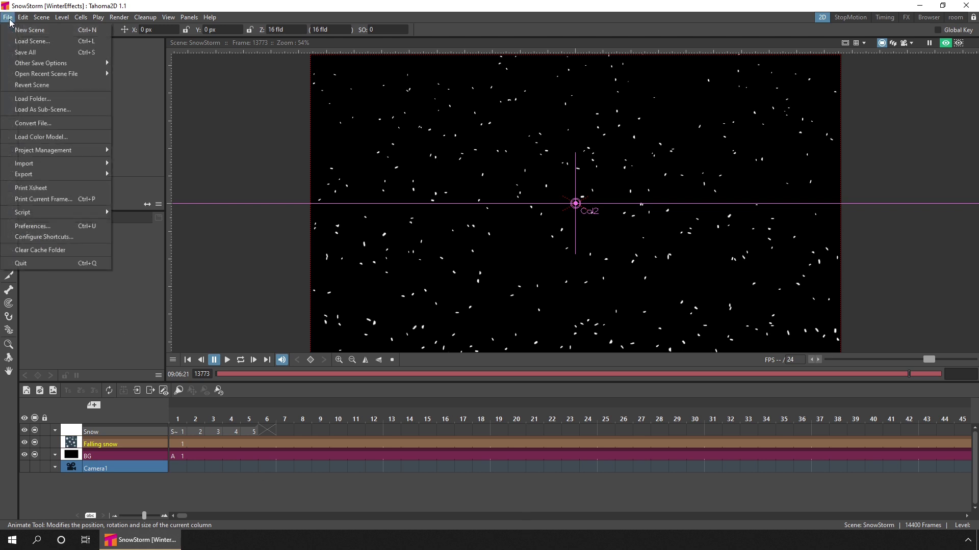
Open Preferences at Import/Export and select the FFmpeg Timeout value of 6000
left_click(65, 228)
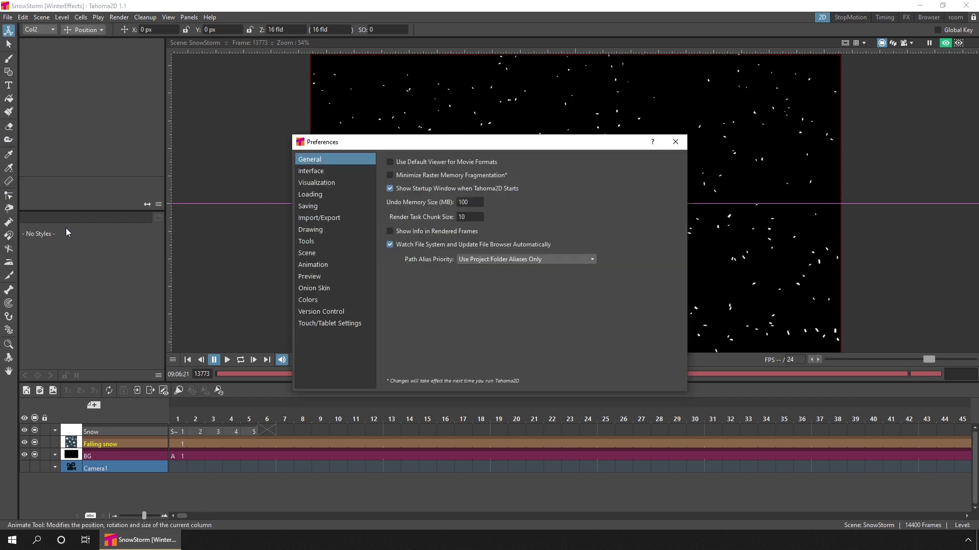
left_click(319, 219)
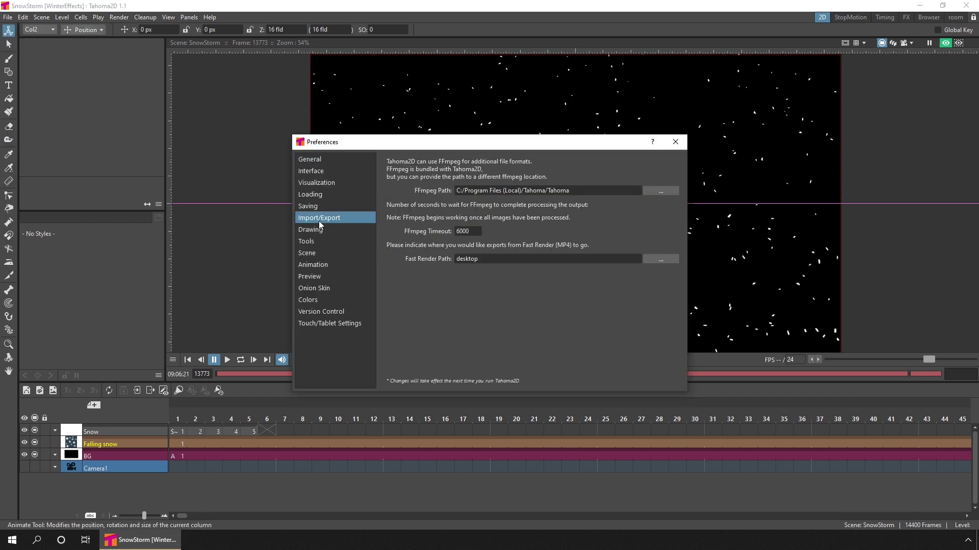
left_click(473, 231)
double_click(475, 232)
Close Preferences and open Output Settings, checking frames 1–14400 and the SnowStorm mp4 name
left_click(675, 142)
left_click(115, 18)
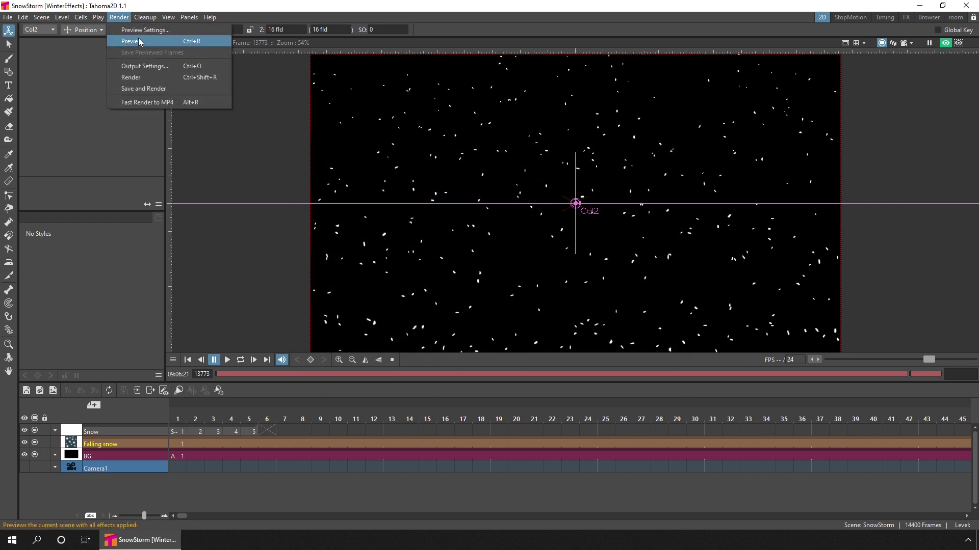
left_click(162, 67)
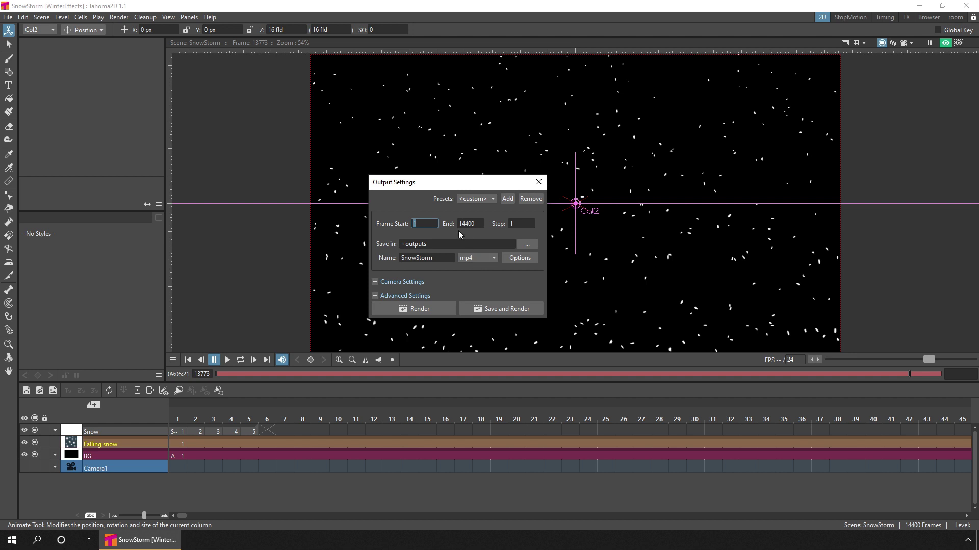
key("Tab")
left_click(447, 258)
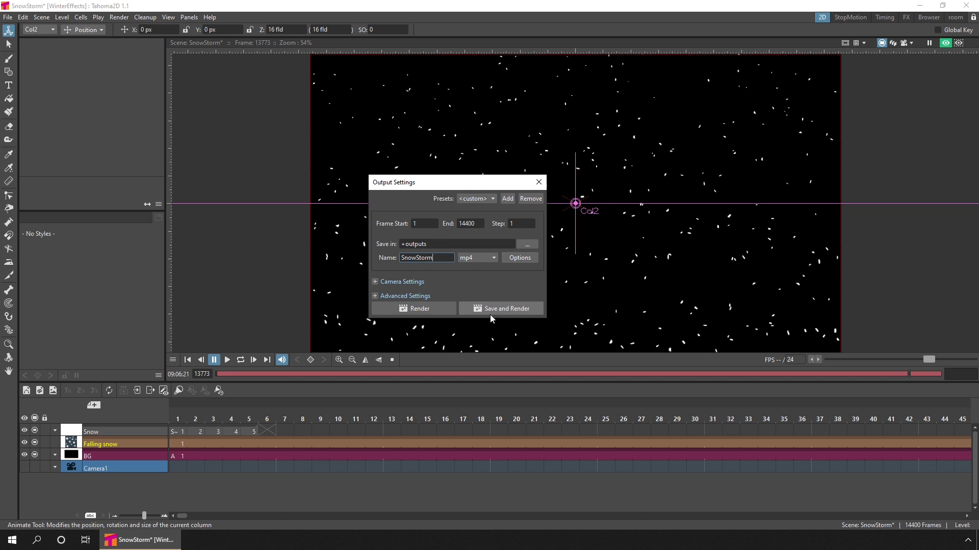